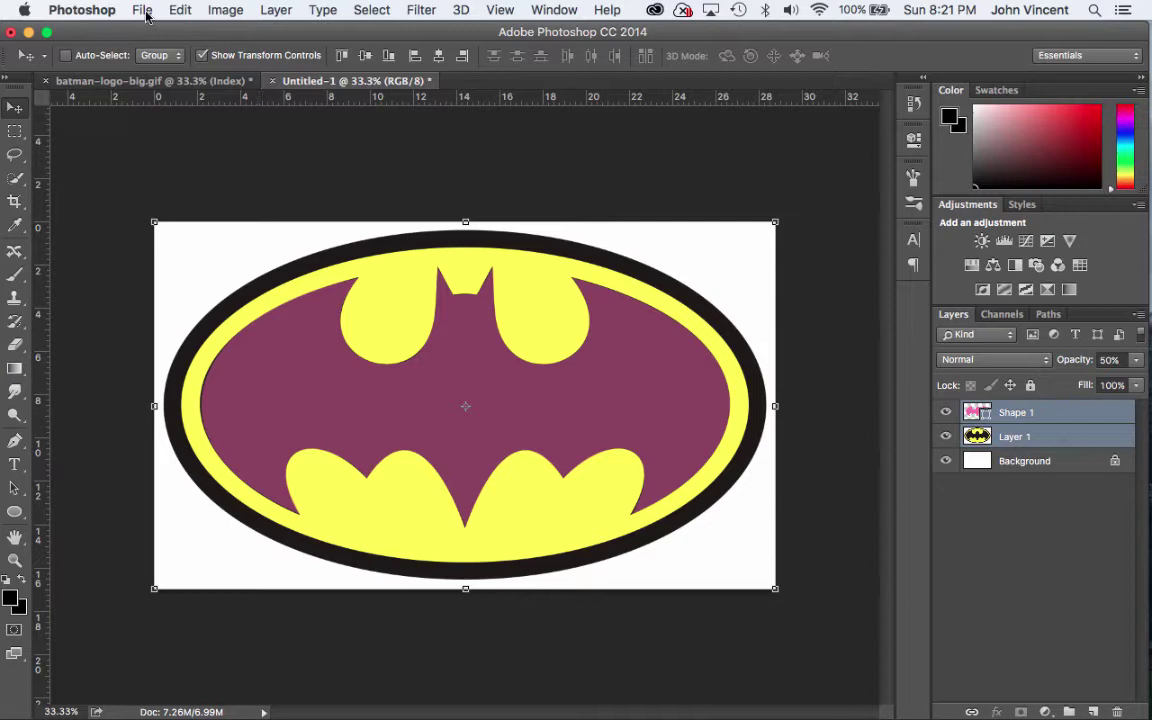
# Enlarge the canvas to 34 inches tall using the centre anchor
pyautogui.click(224, 12)
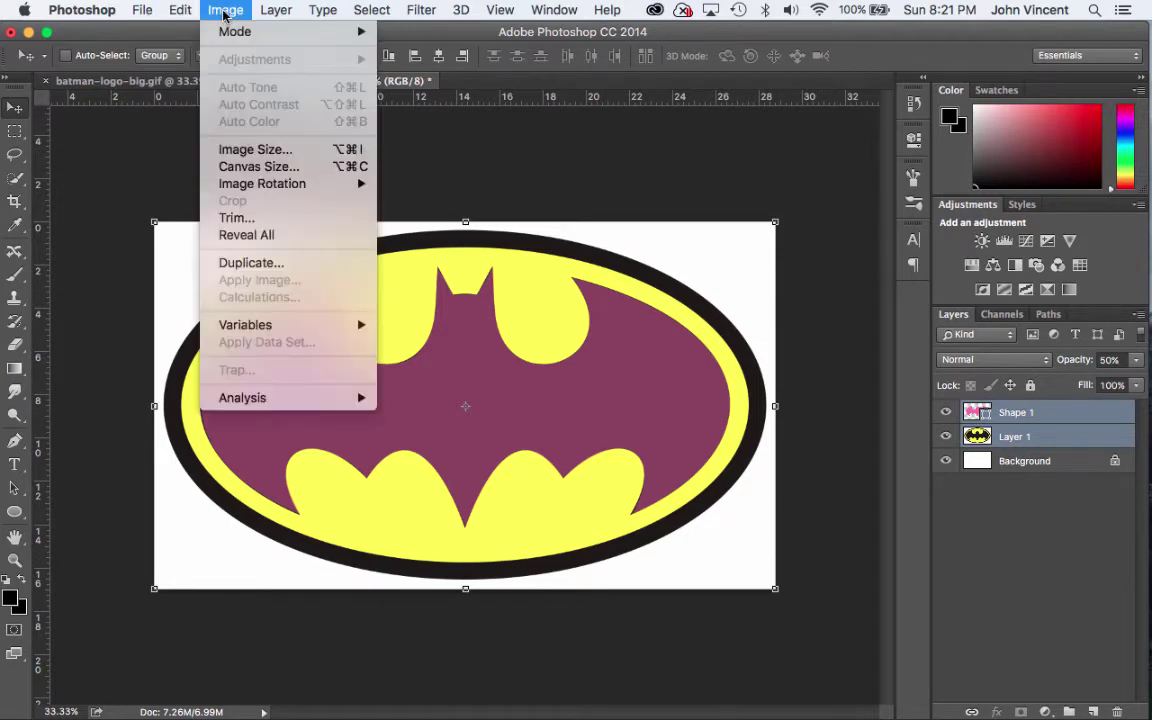
pyautogui.click(285, 171)
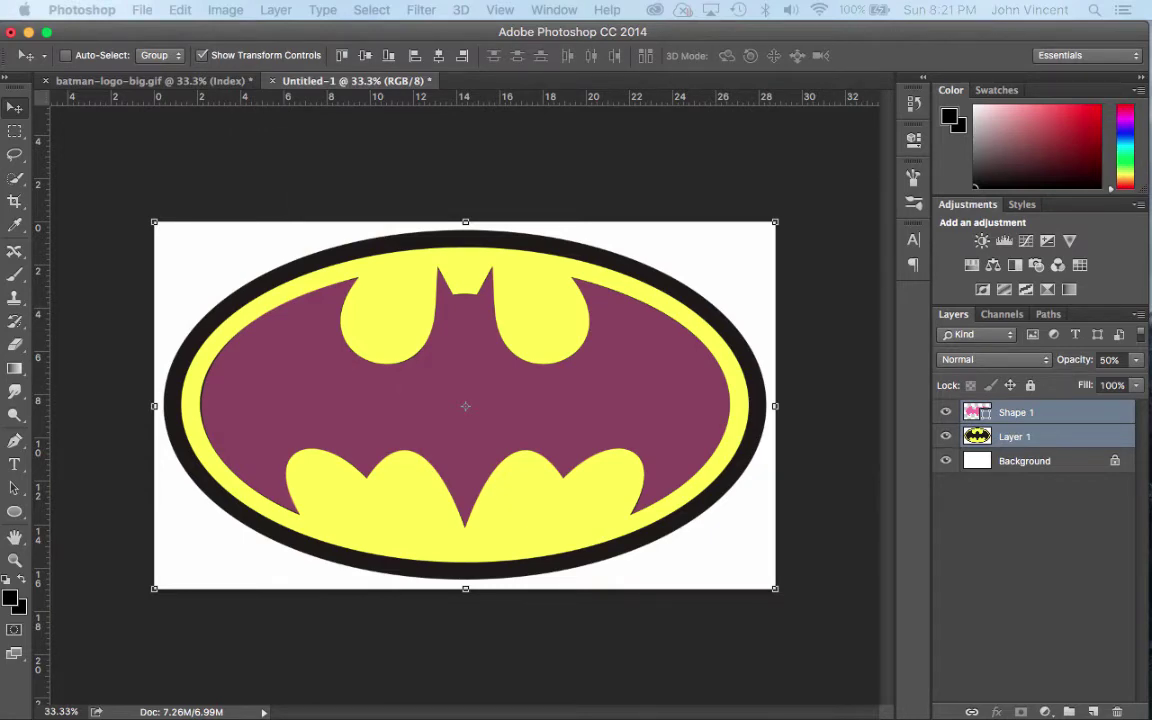
pyautogui.moveTo(393, 135); pyautogui.dragTo(496, 129)
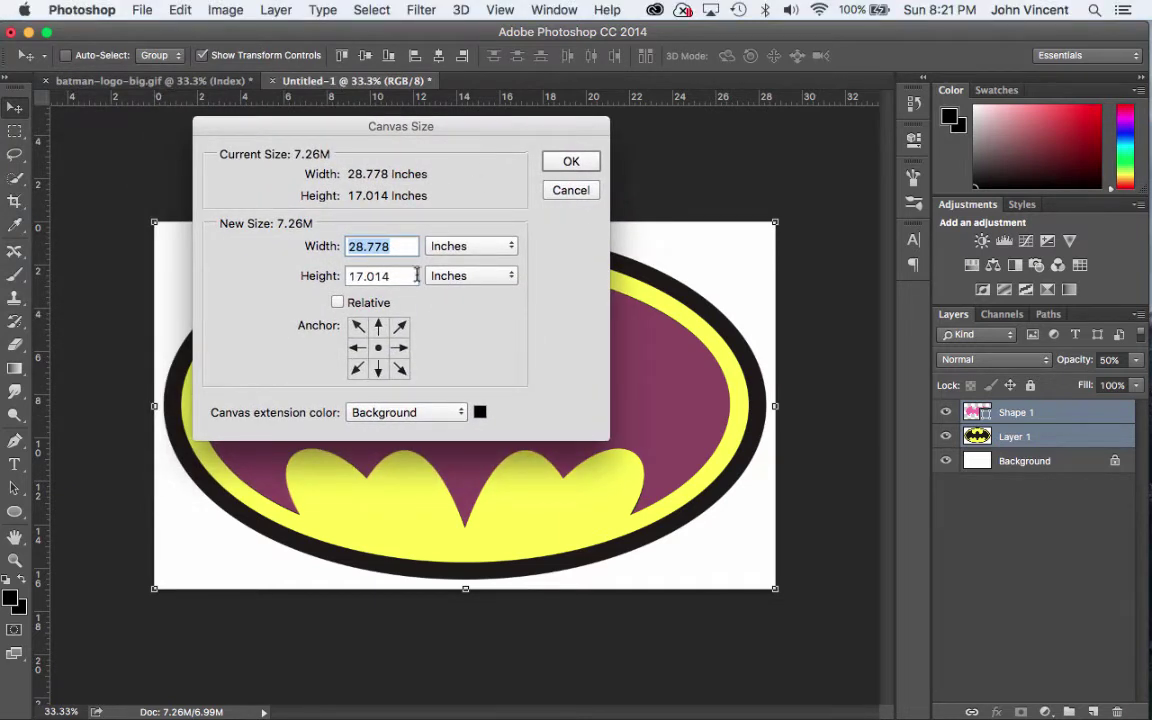
pyautogui.press('Tab')
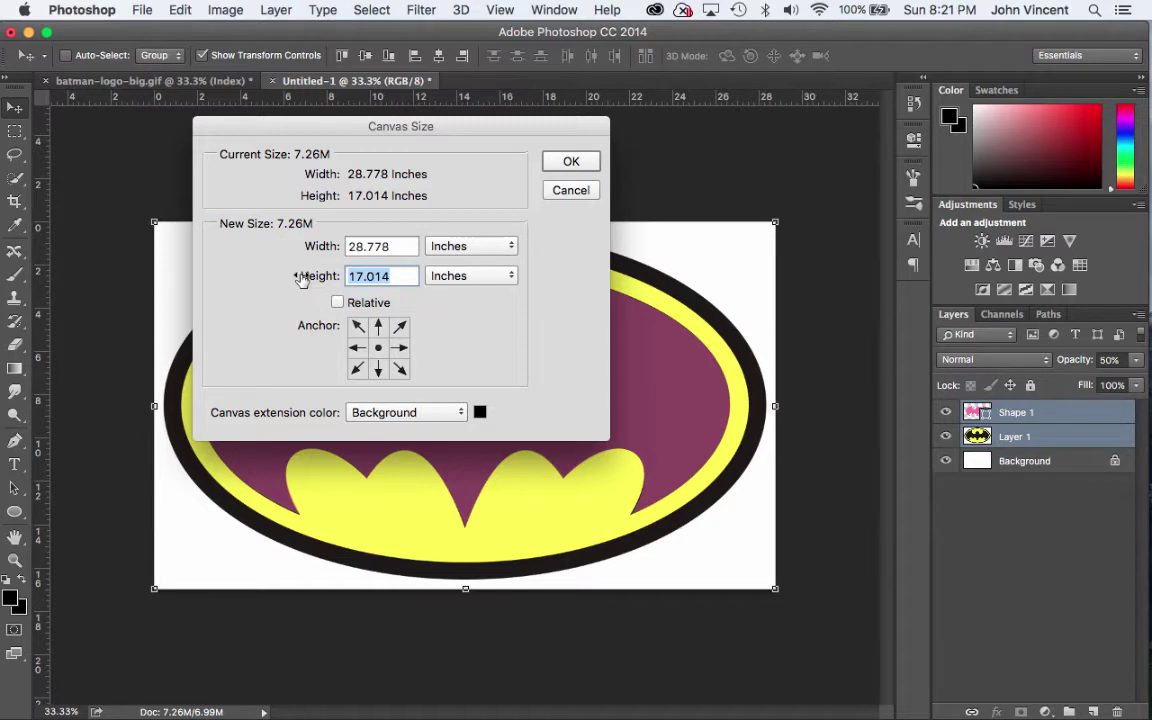
pyautogui.write('34')
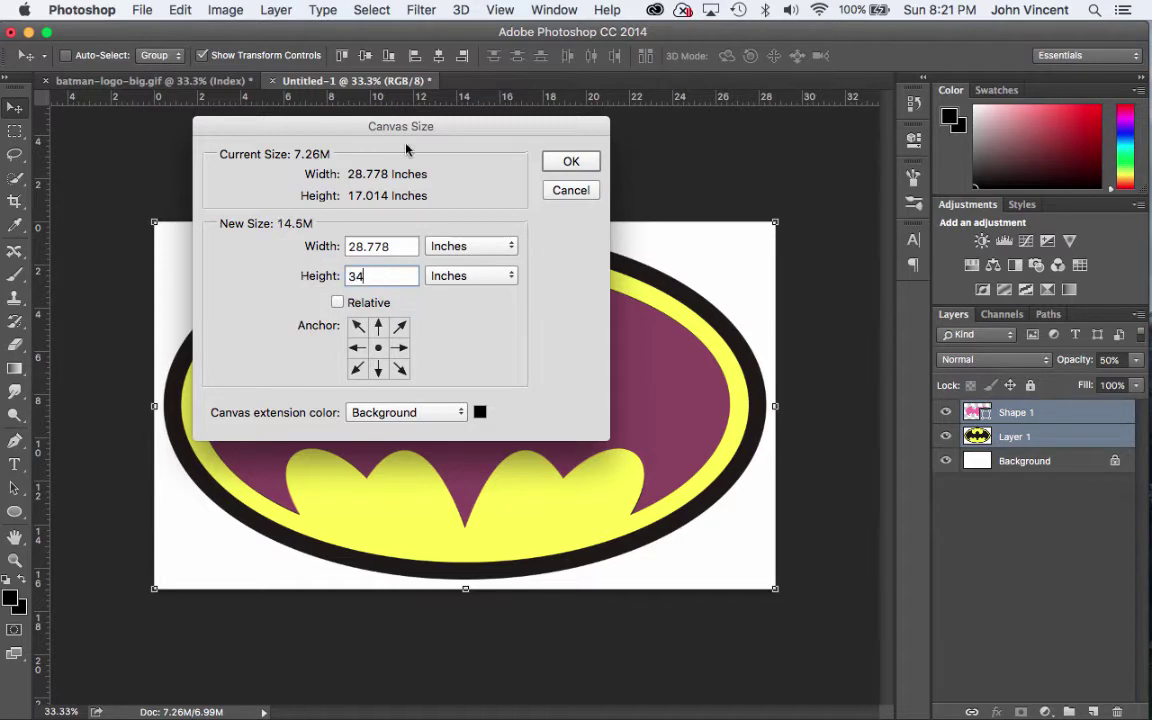
pyautogui.click(568, 160)
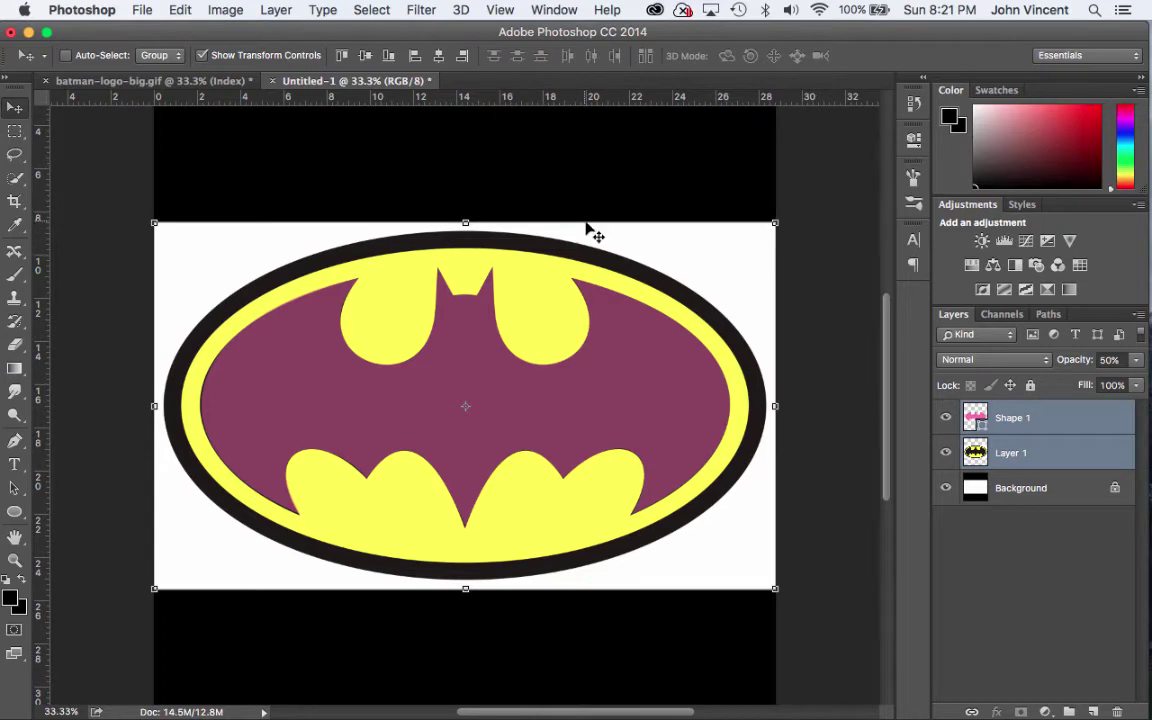
# Delete the Background layer and pick the Paint Bucket with white as the painting colour
pyautogui.moveTo(1037, 503); pyautogui.dragTo(1117, 711)
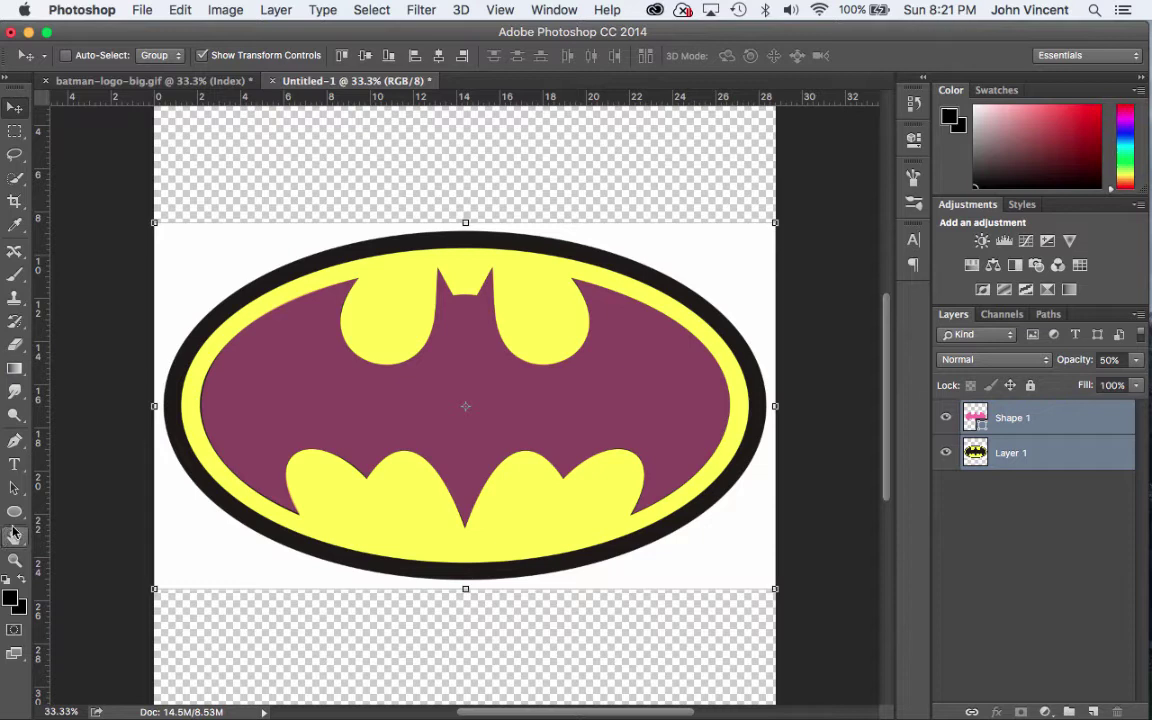
pyautogui.click(20, 372)
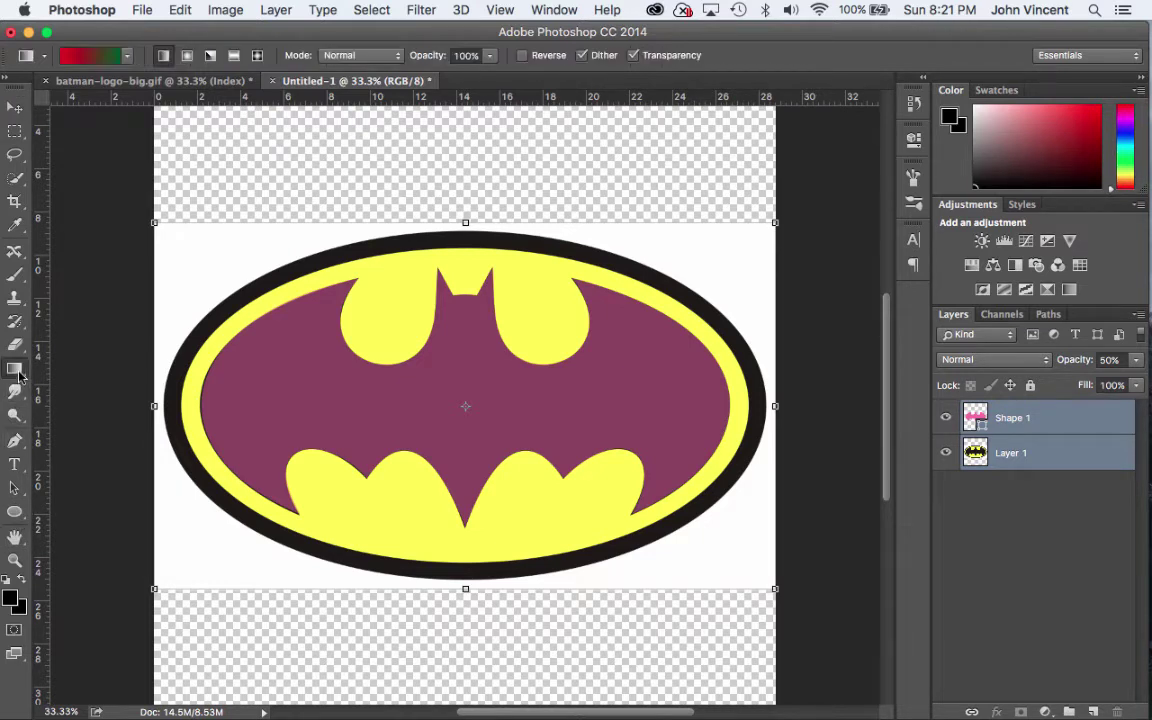
pyautogui.rightClick(17, 372)
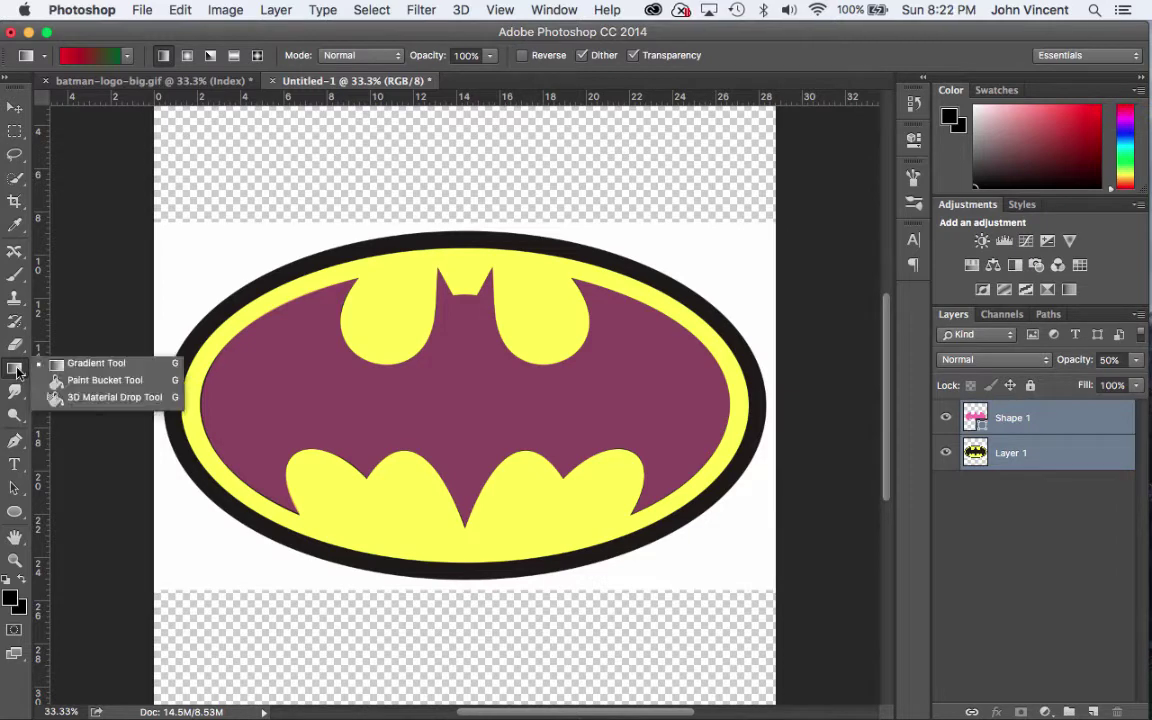
pyautogui.click(85, 380)
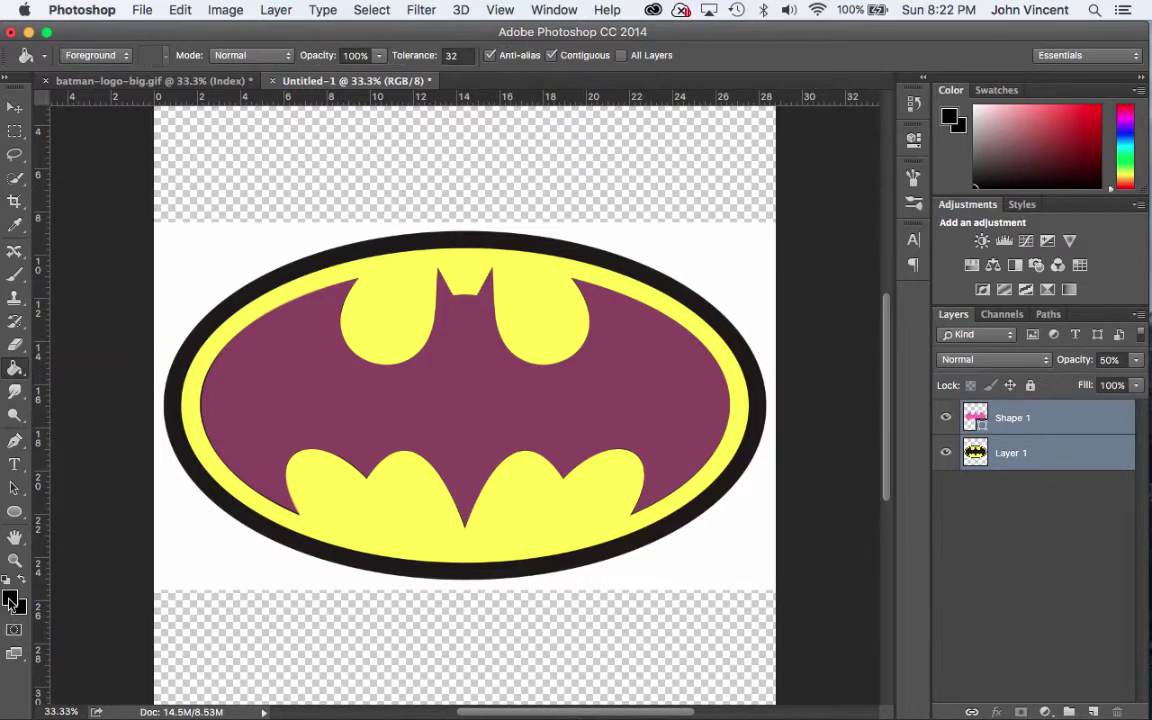
pyautogui.press('d')
pyautogui.click(22, 580)
# Create Layer 2, fill it with white, and move it to the bottom of the stack
pyautogui.click(1096, 711)
pyautogui.click(535, 566)
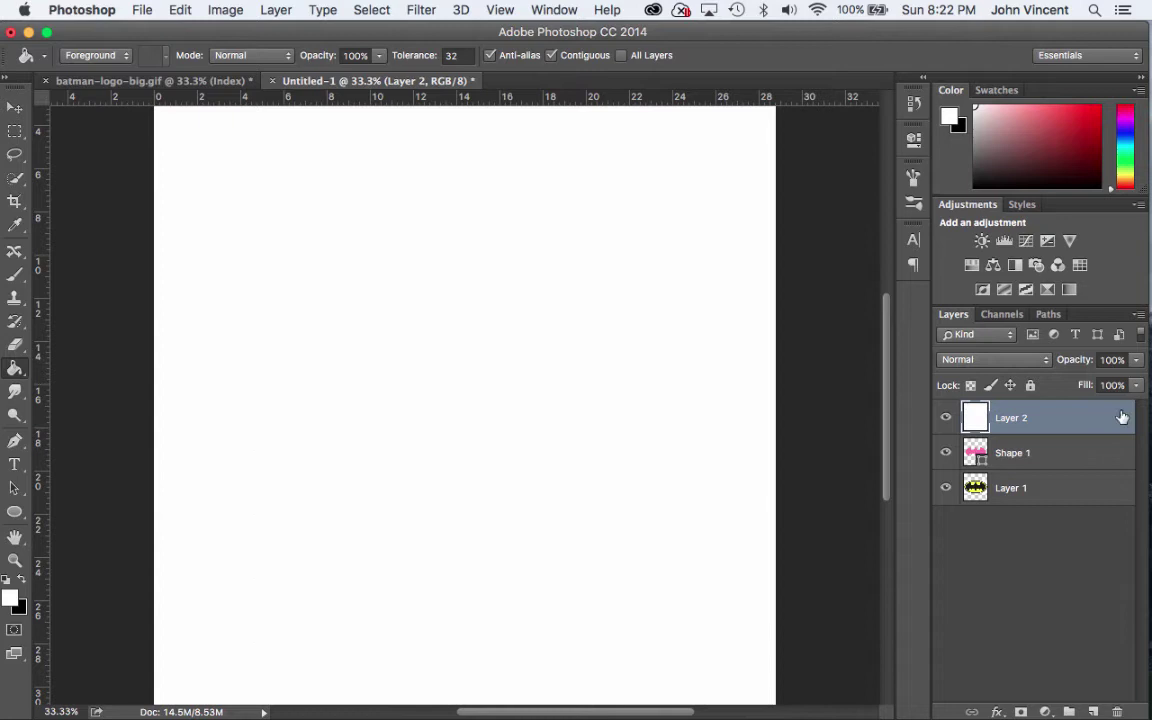
pyautogui.moveTo(1122, 417); pyautogui.dragTo(1100, 510)
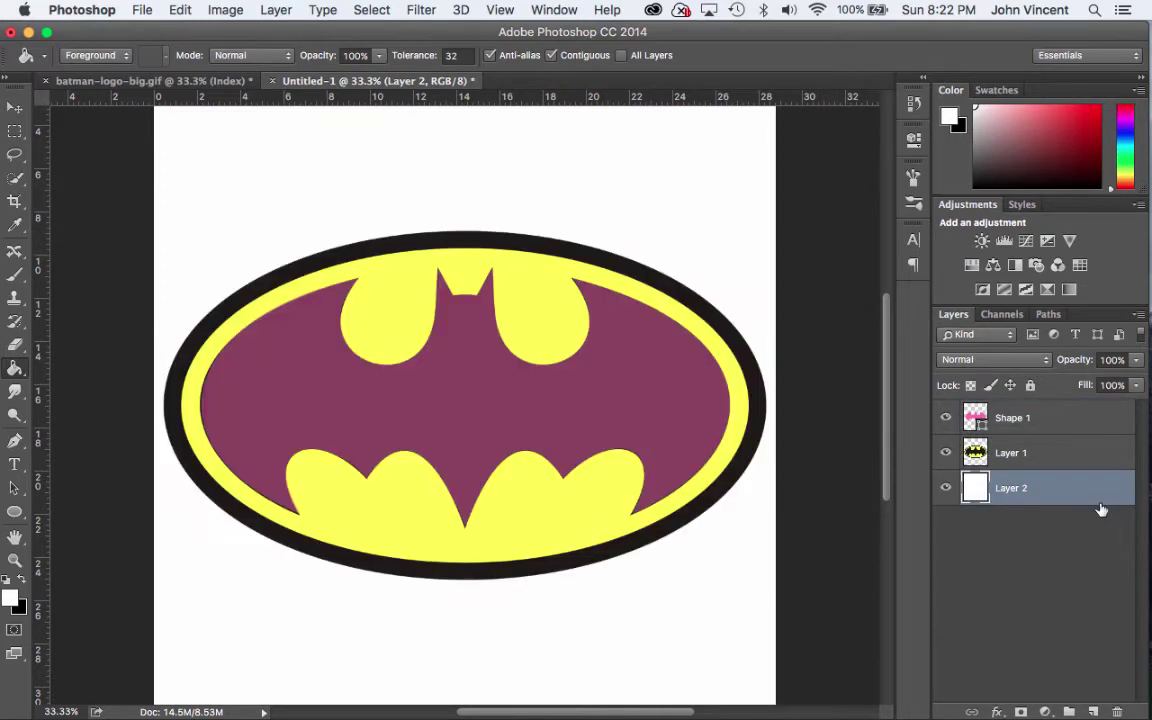
pyautogui.press('super+minus')
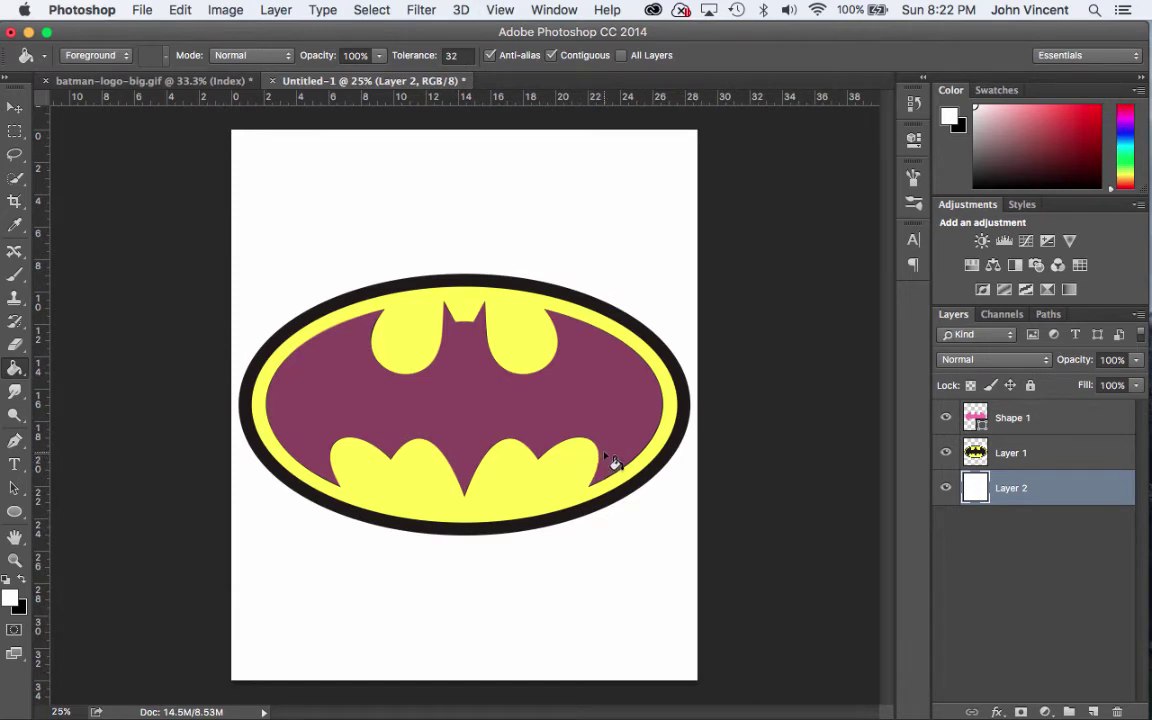
# Move the Batman logo (Layer 1) to the canvas top and drag Shape 1's bat below it
pyautogui.click(1033, 418)
pyautogui.click(1005, 453)
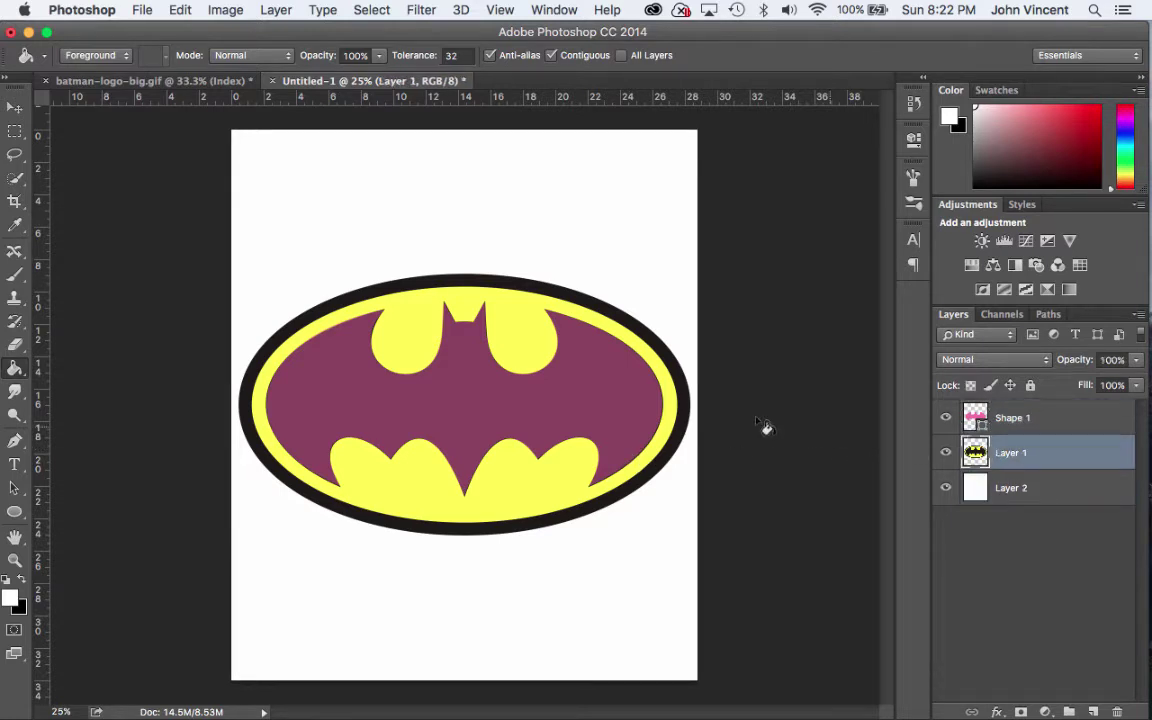
pyautogui.click(14, 104)
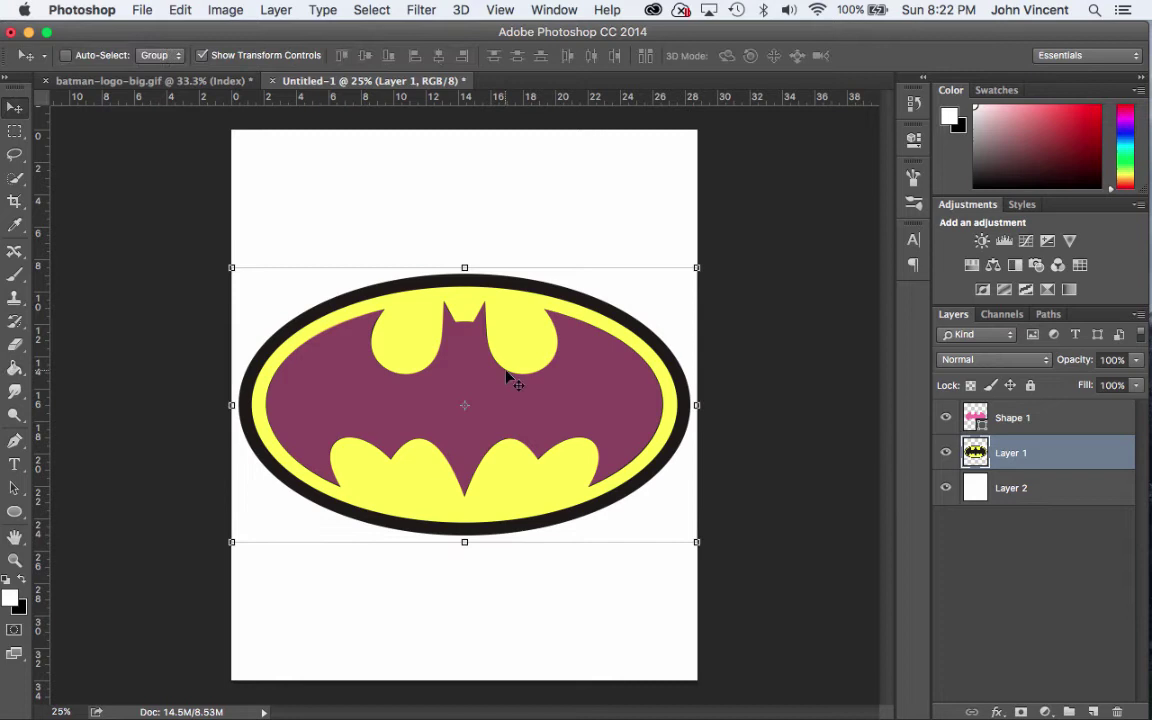
pyautogui.moveTo(512, 396); pyautogui.dragTo(510, 263)
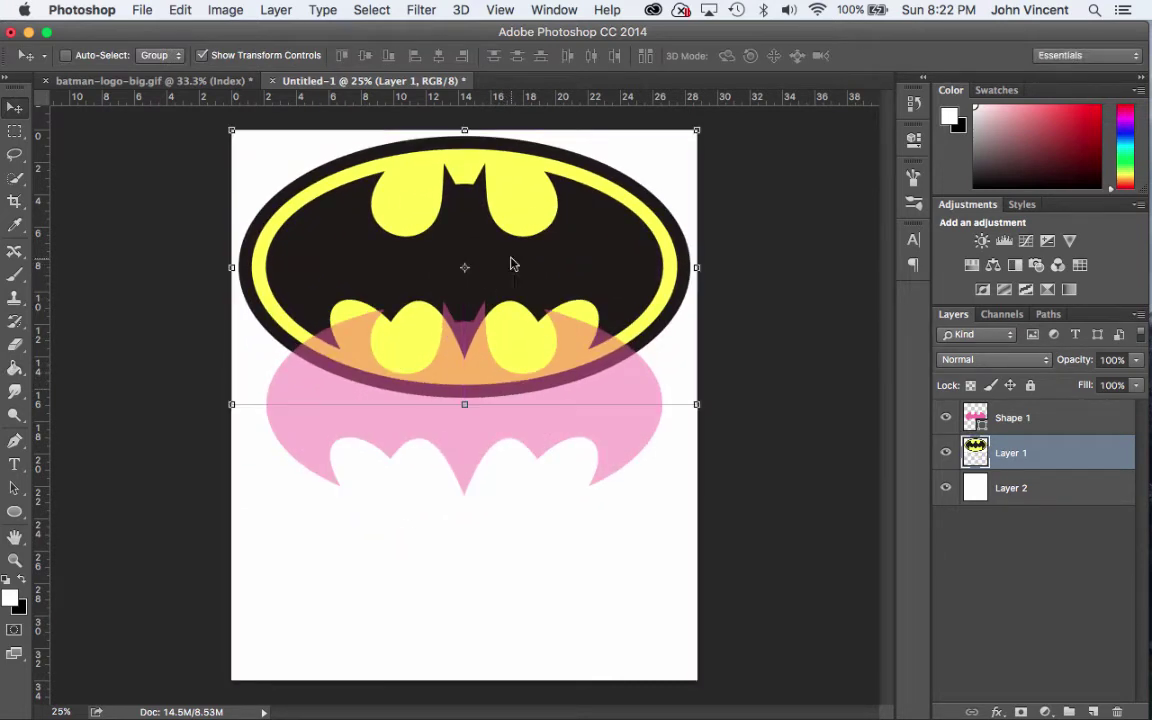
pyautogui.click(1061, 427)
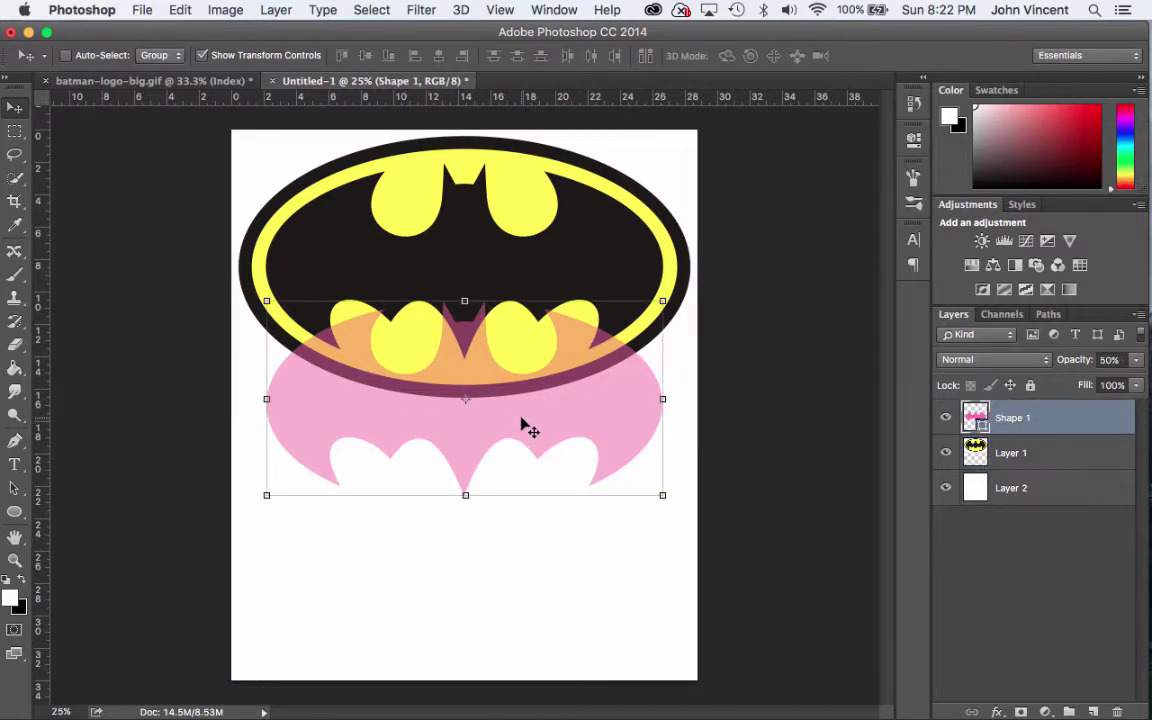
pyautogui.moveTo(572, 415); pyautogui.dragTo(586, 556)
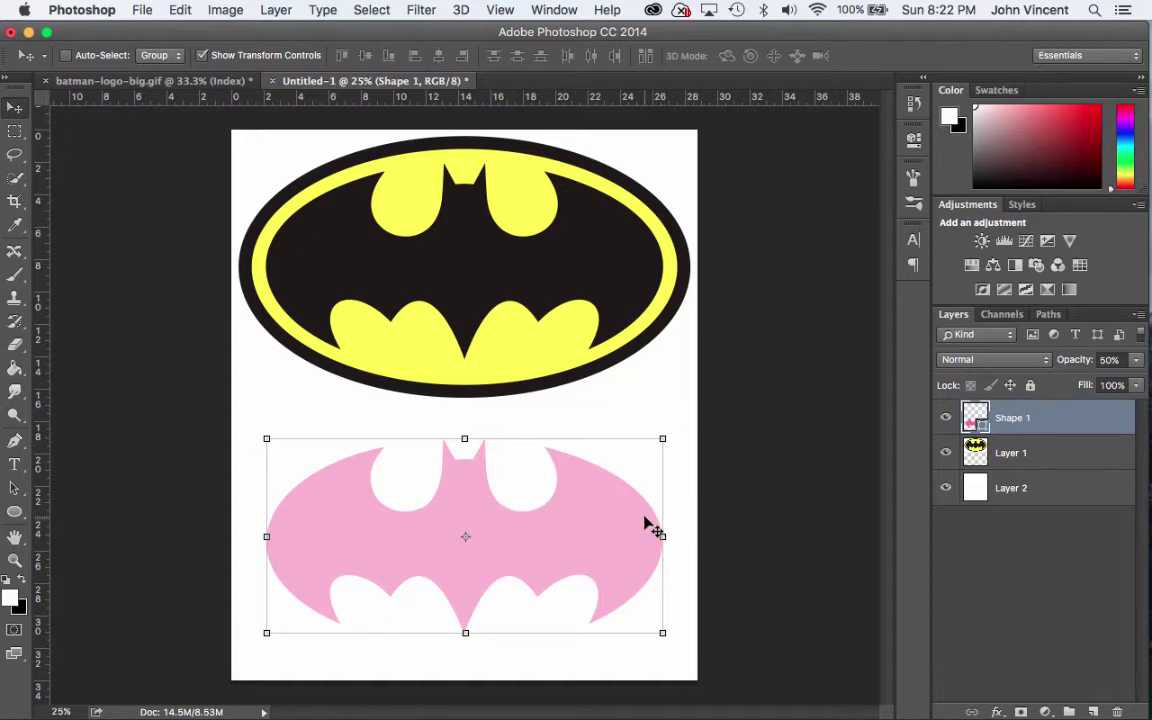
# Raise Shape 1's opacity to 100% so the pink bat is solid
pyautogui.press('0')
pyautogui.press('0')
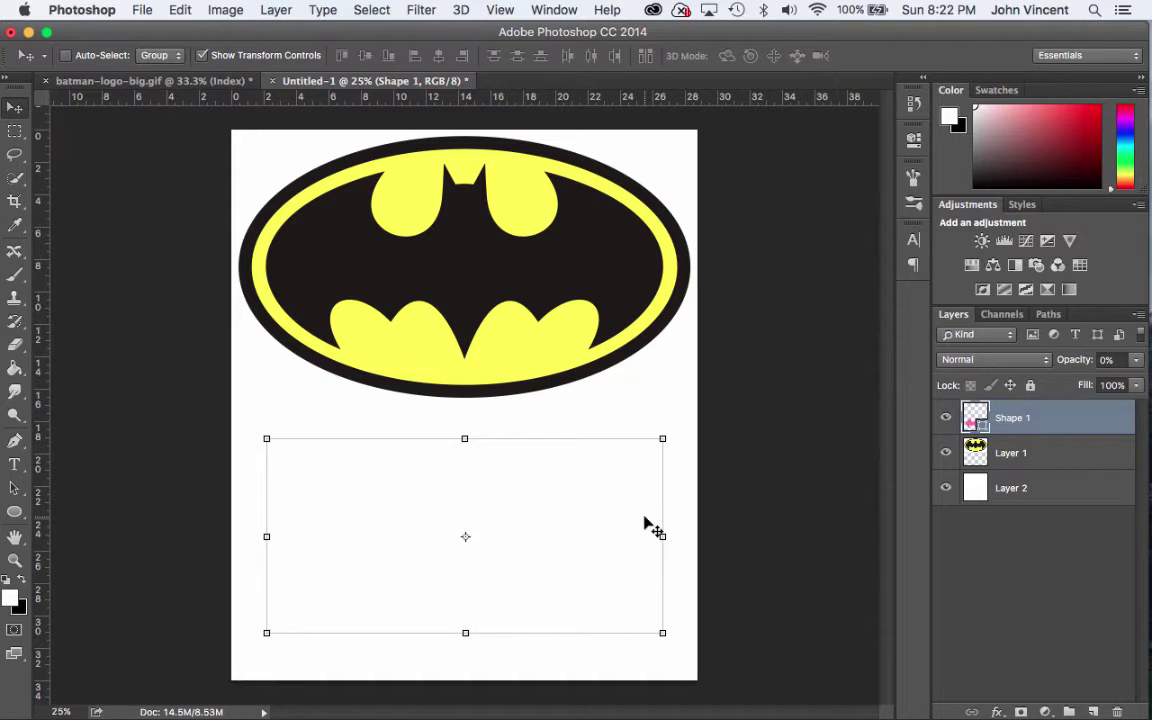
pyautogui.press('1')
pyautogui.press('0')
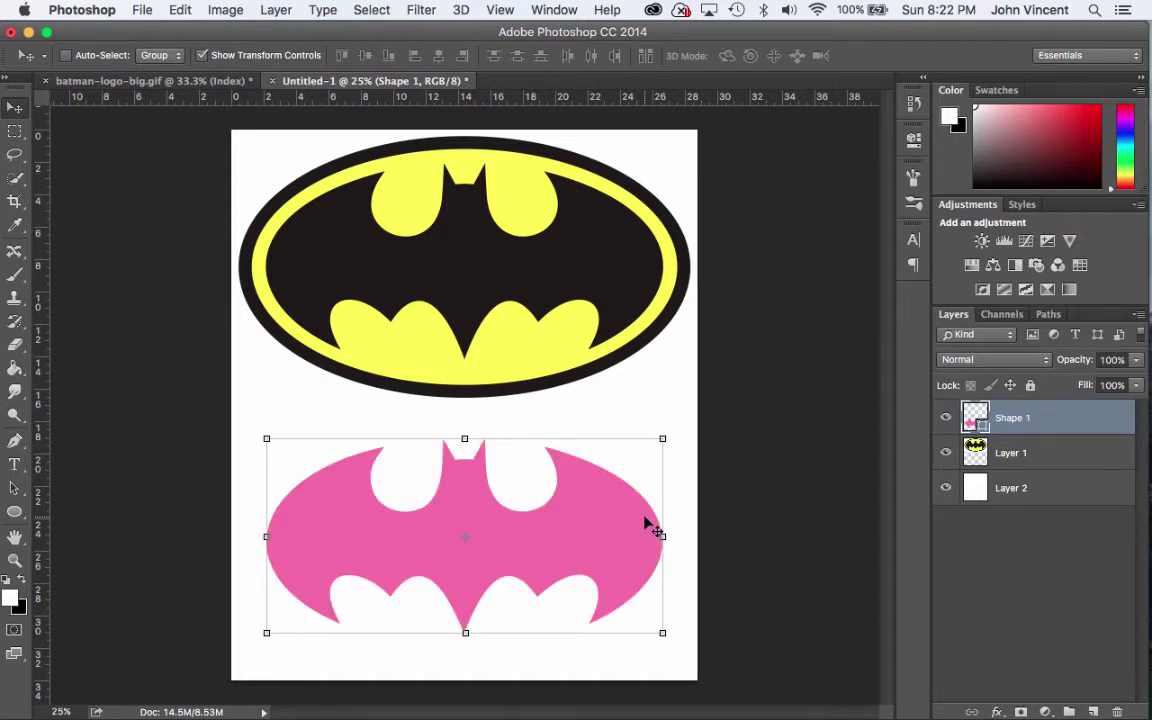
pyautogui.click(1138, 360)
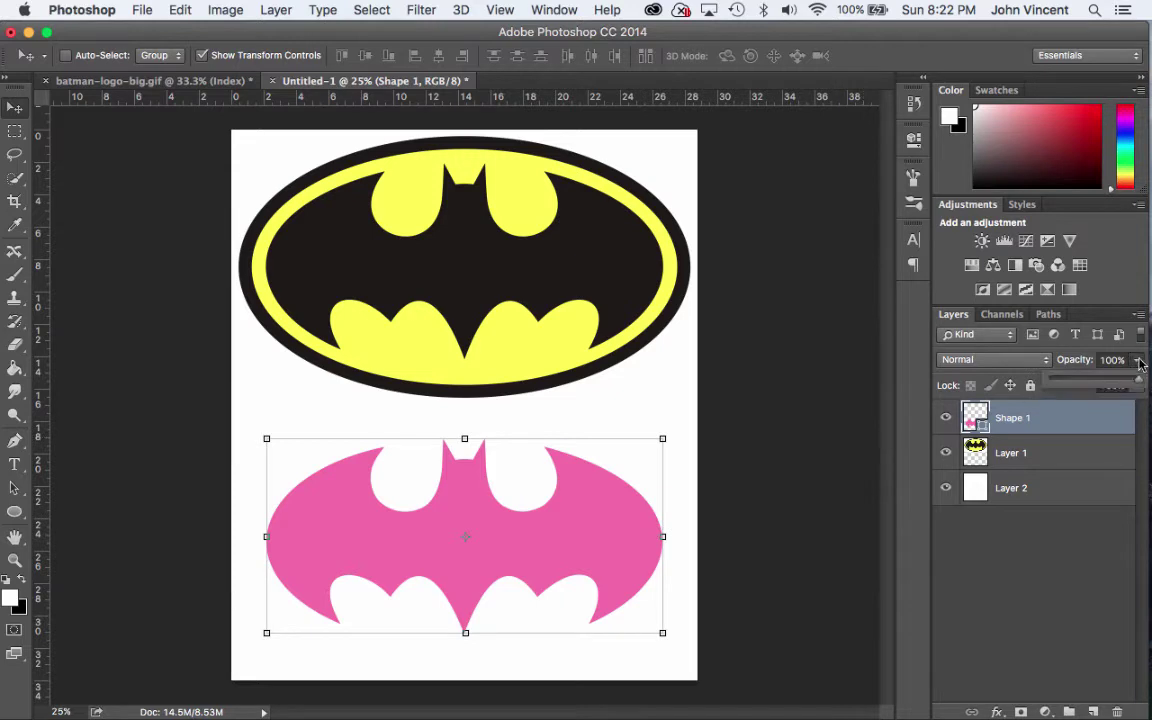
pyautogui.click(1140, 362)
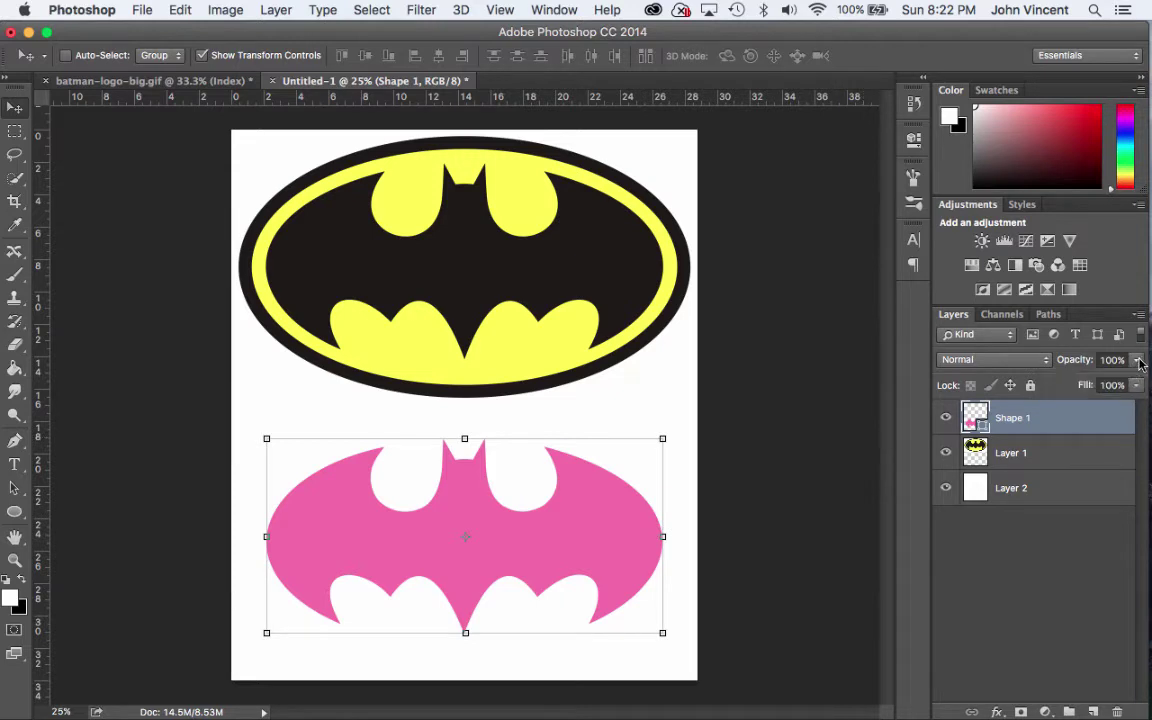
# Open Shape 1's Layer Style dialog and show the Bevel & Emboss settings
pyautogui.rightClick(1034, 423)
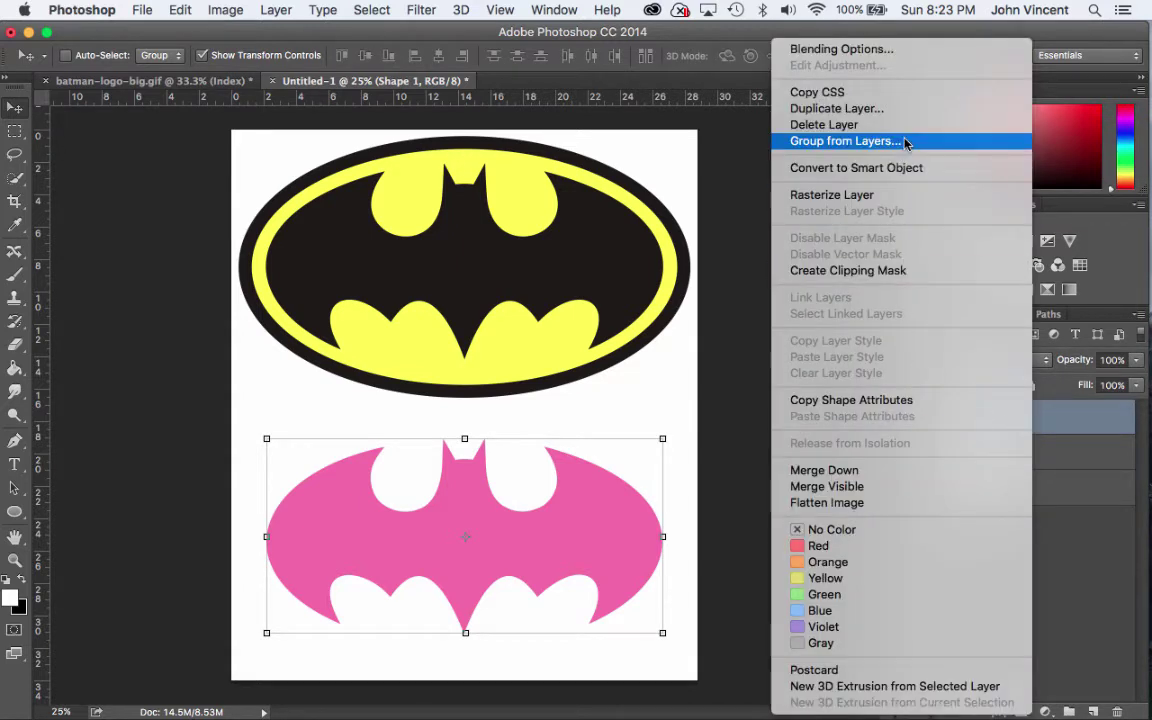
pyautogui.click(902, 50)
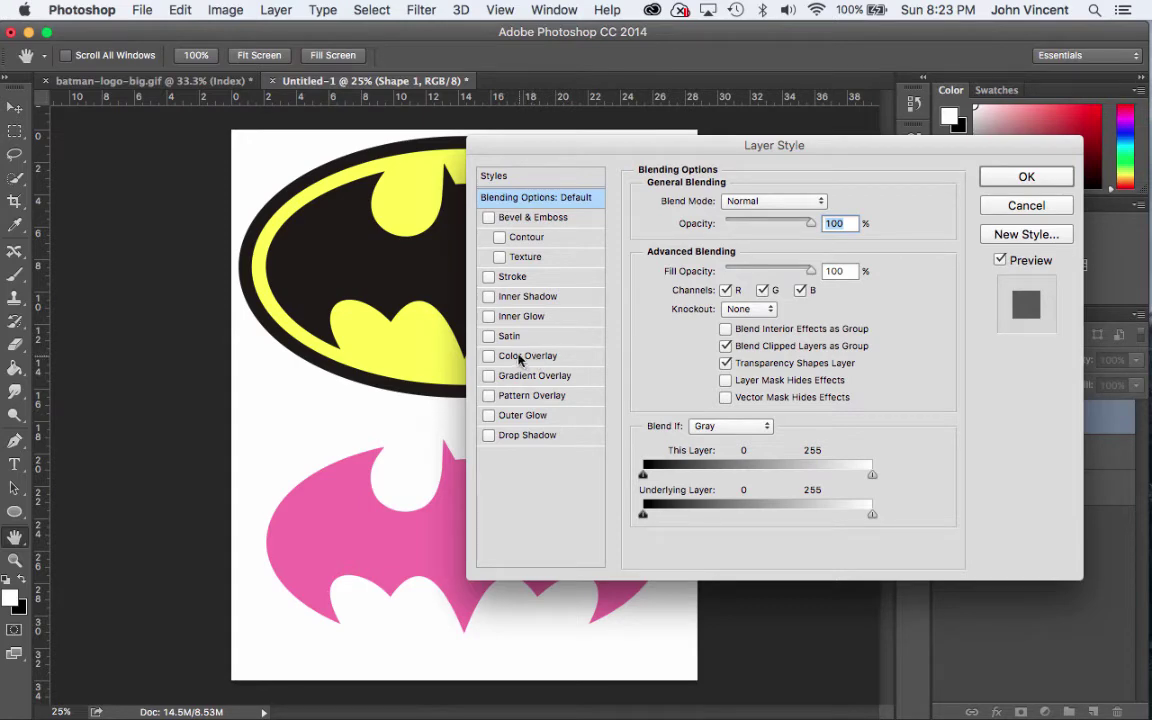
pyautogui.moveTo(641, 152); pyautogui.dragTo(673, 151)
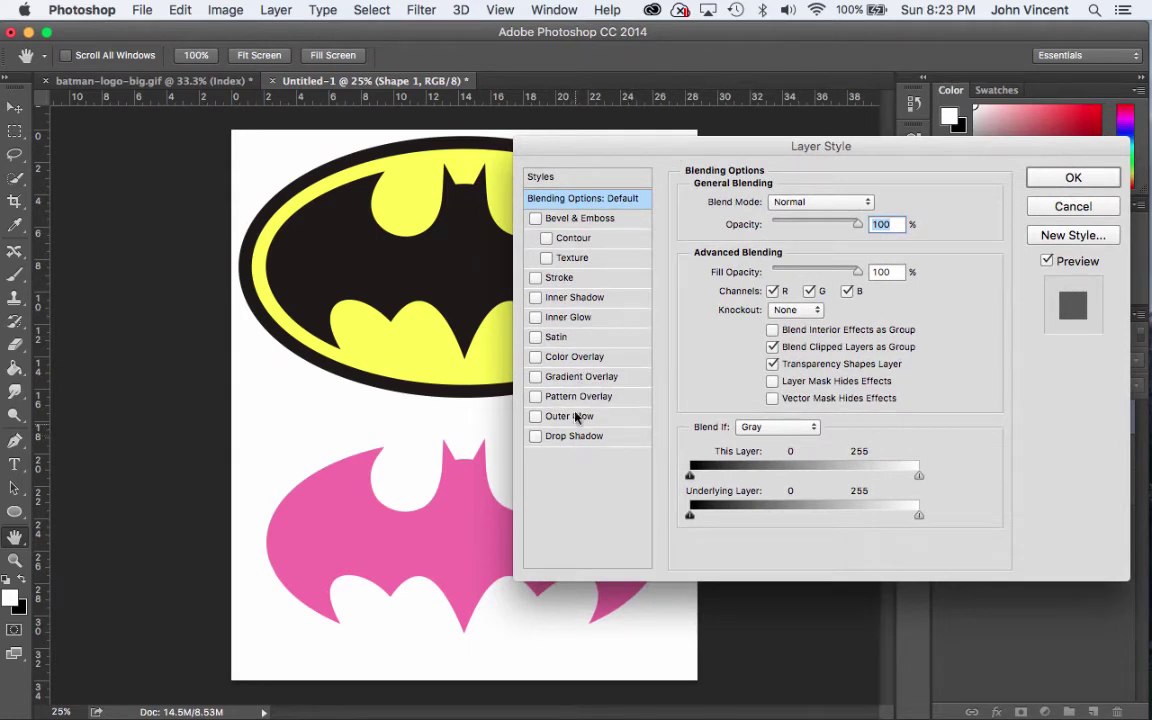
pyautogui.click(536, 218)
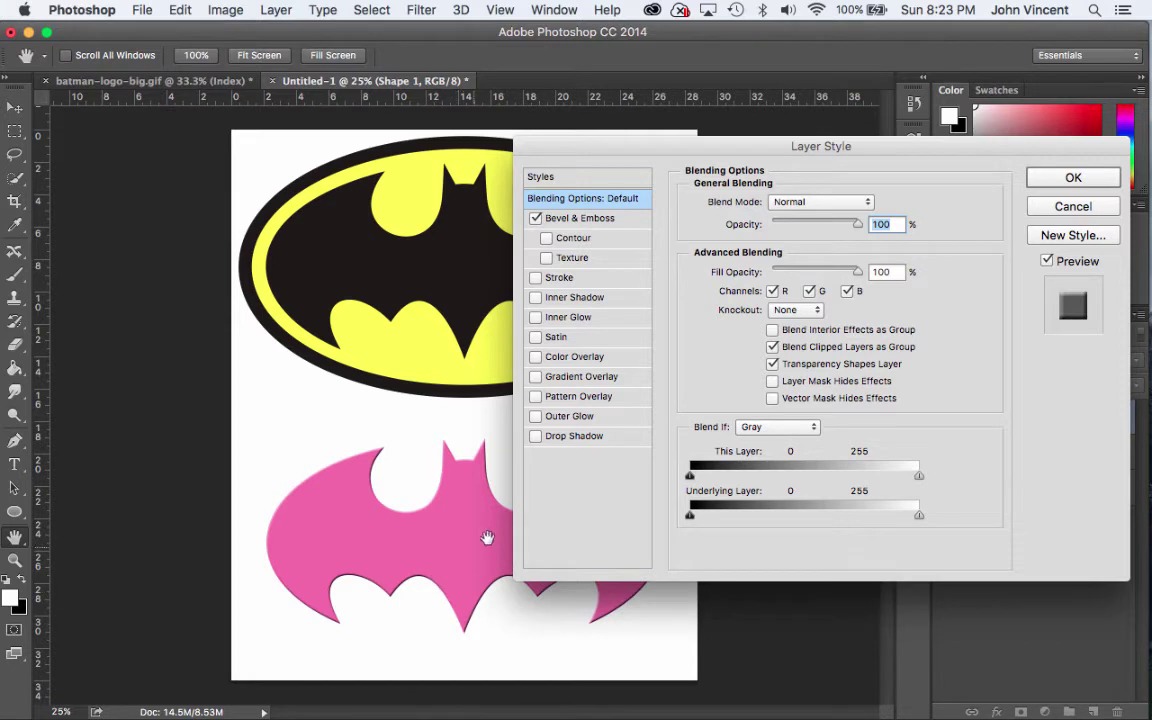
pyautogui.click(535, 219)
pyautogui.click(564, 222)
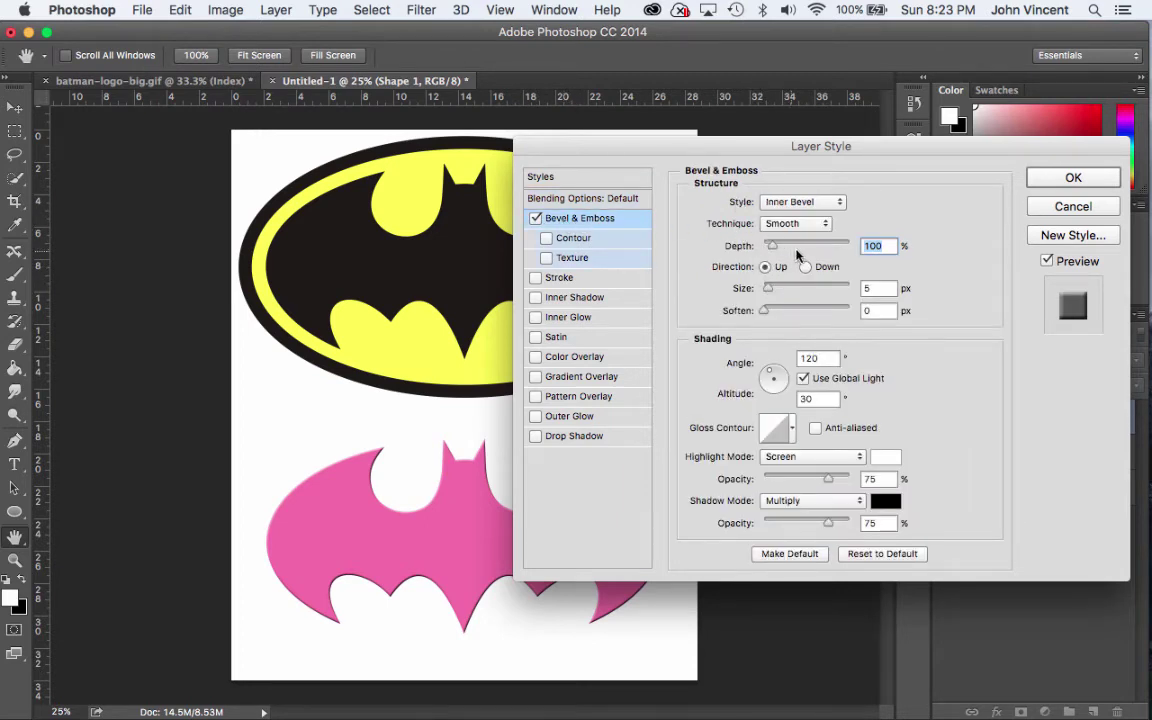
# Set the bevel style to Inner Bevel with Depth raised to about 834%
pyautogui.click(807, 204)
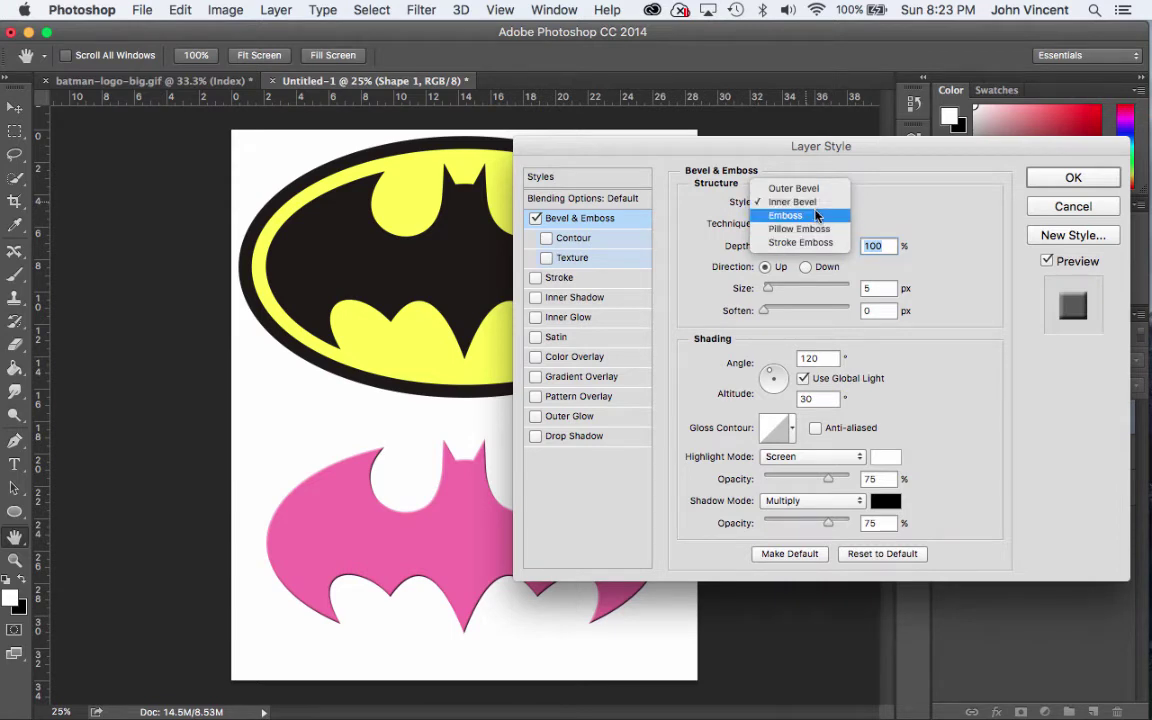
pyautogui.click(819, 235)
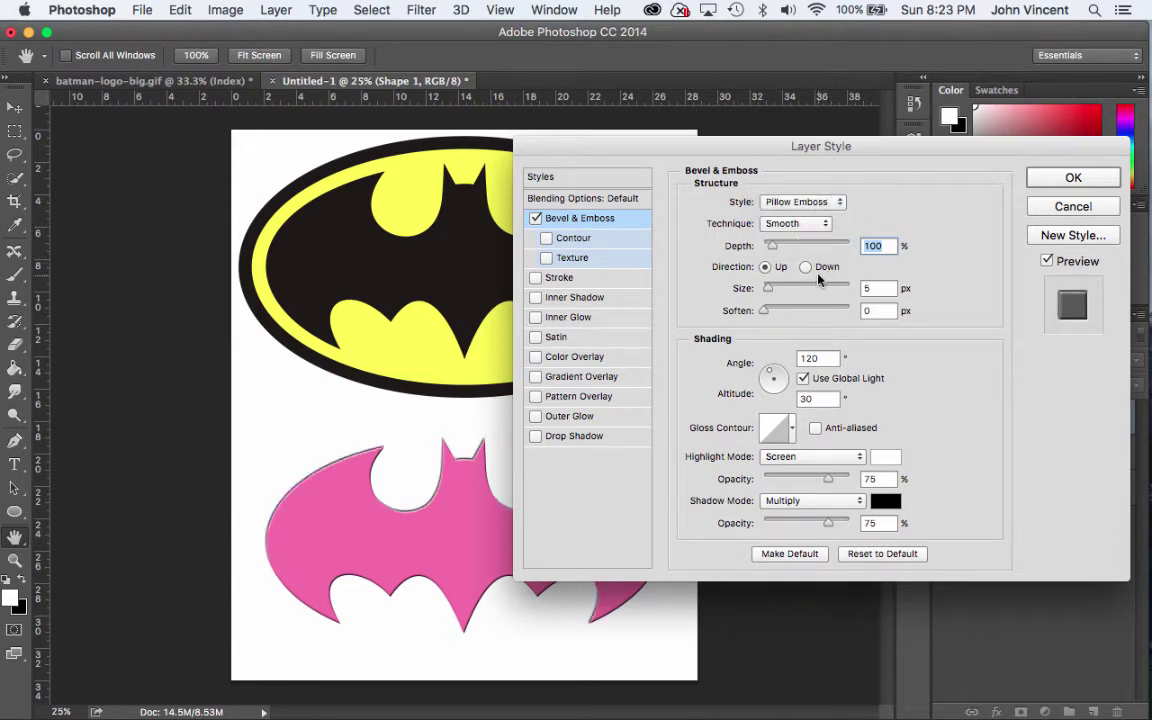
pyautogui.moveTo(771, 250); pyautogui.dragTo(823, 248)
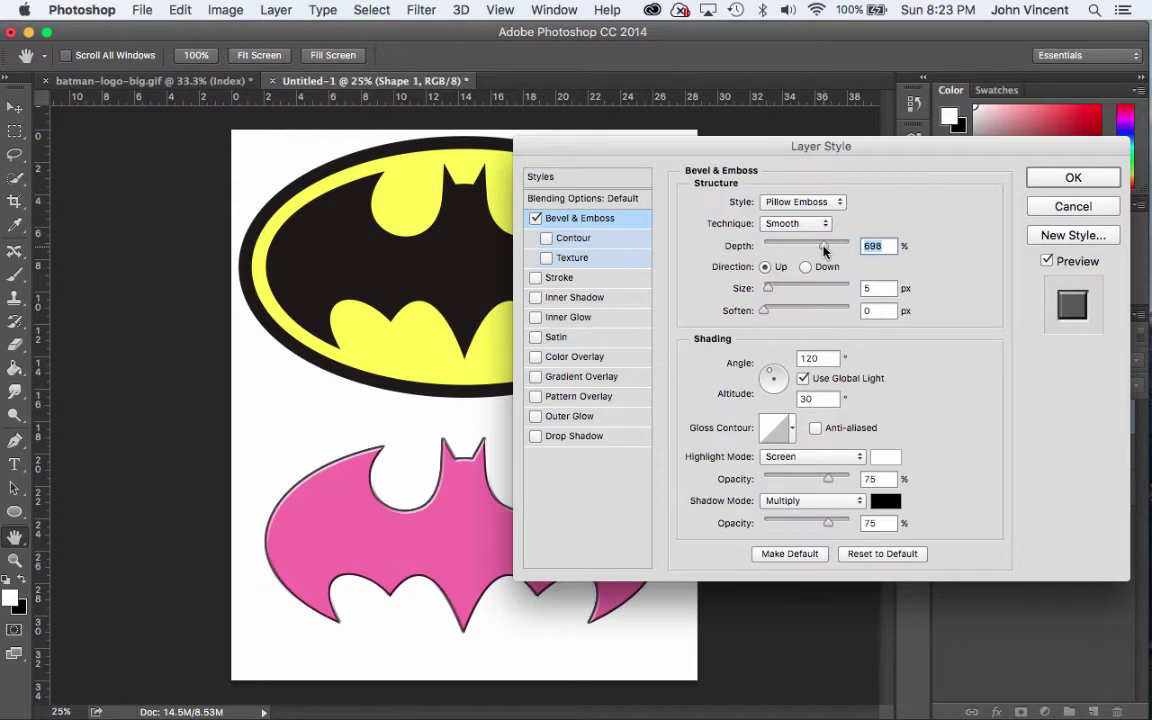
pyautogui.click(803, 201)
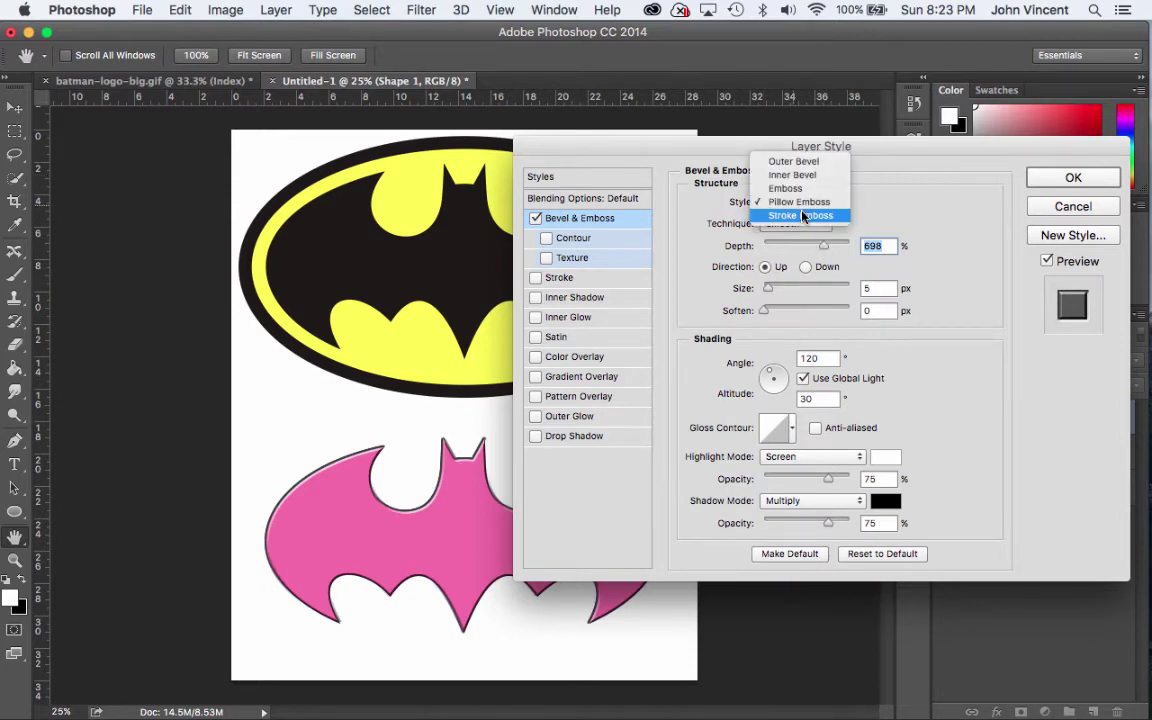
pyautogui.click(805, 216)
pyautogui.click(800, 202)
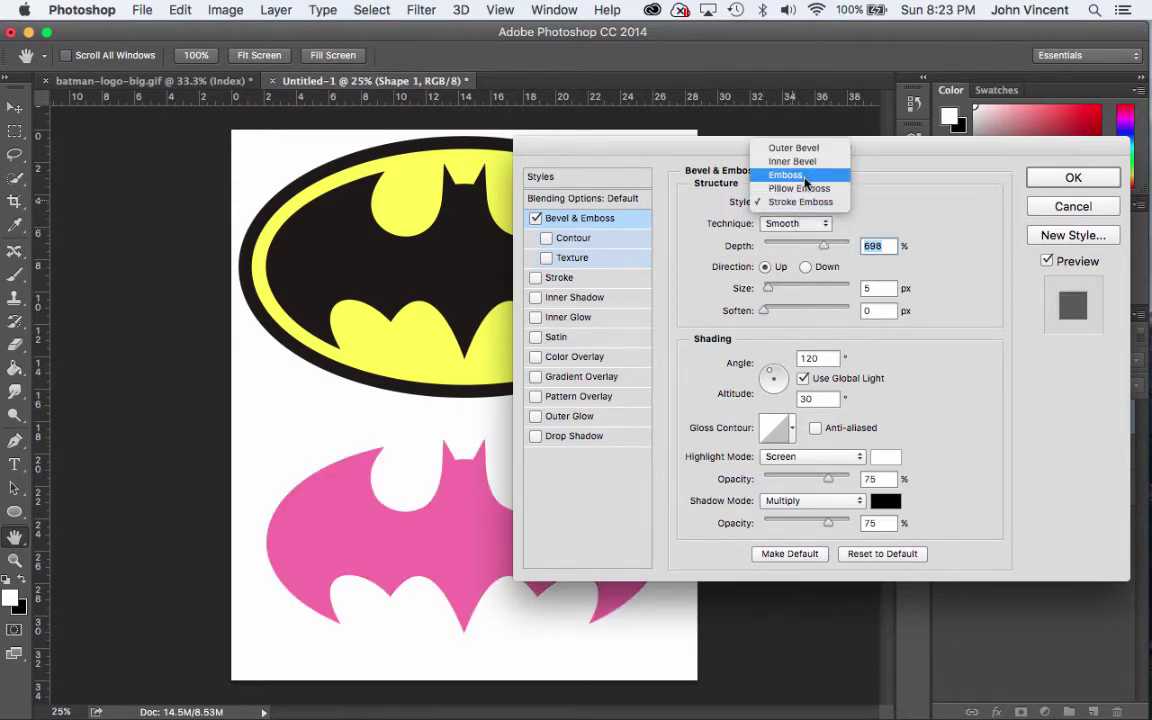
pyautogui.click(812, 163)
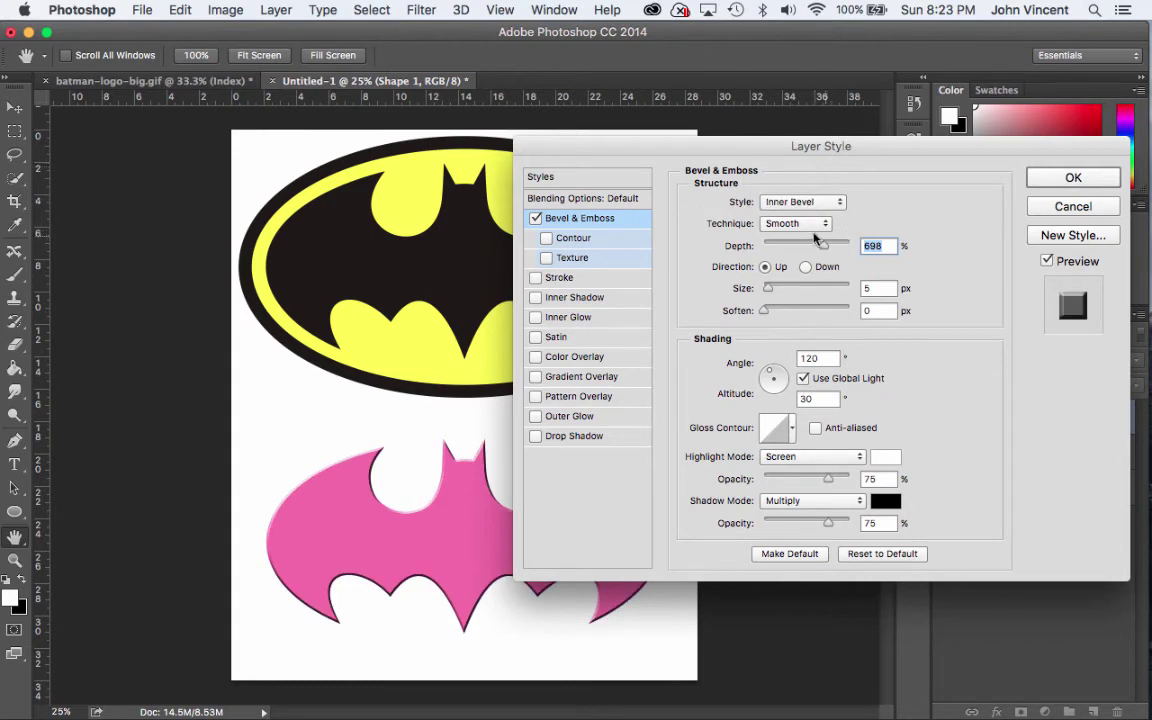
pyautogui.moveTo(823, 245); pyautogui.dragTo(836, 246)
# Enable Pattern Overlay and try a few of the default patterns on the bat
pyautogui.click(603, 399)
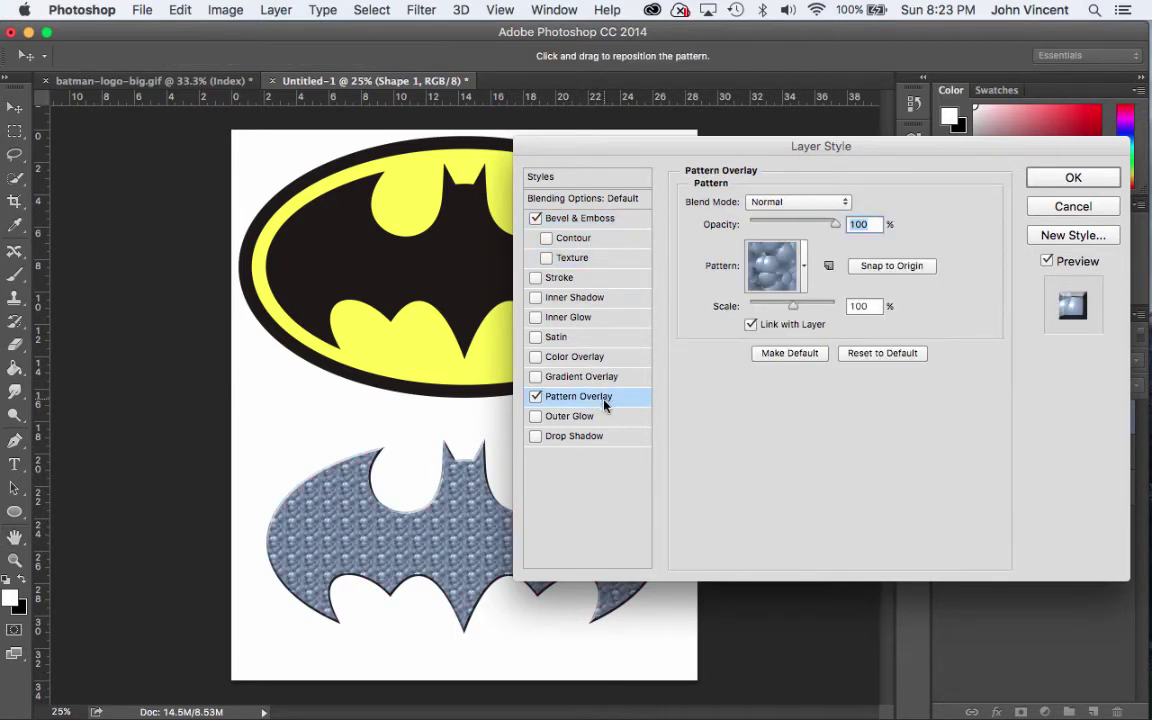
pyautogui.click(803, 268)
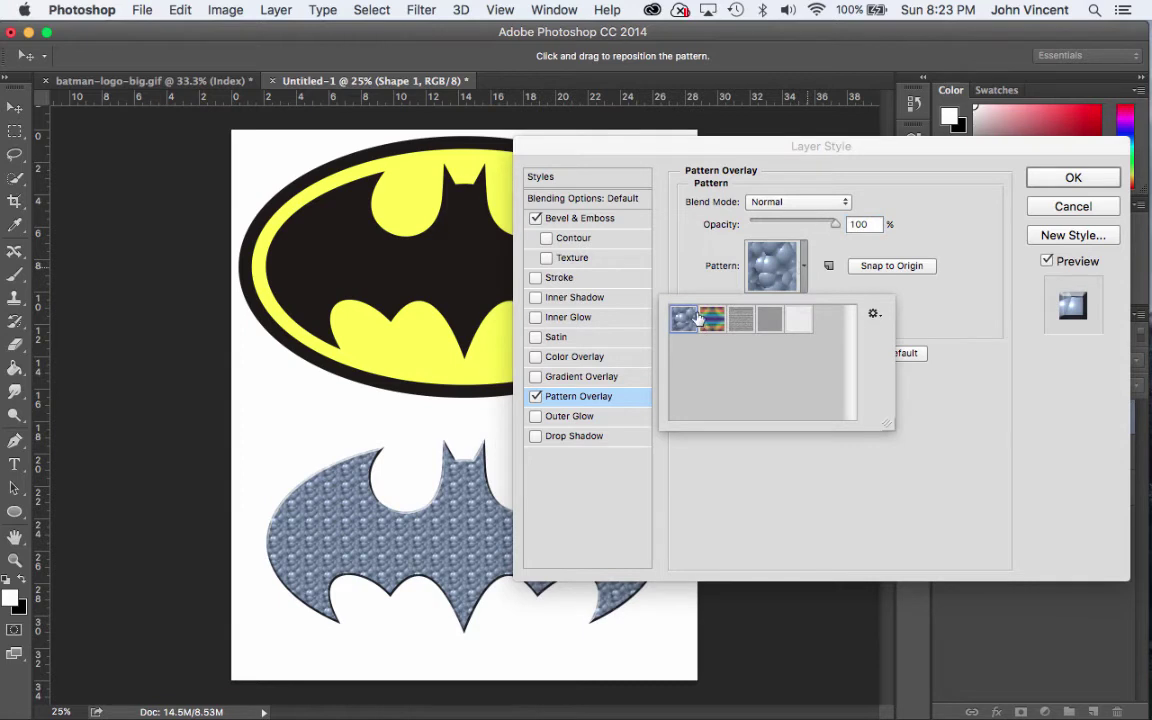
pyautogui.click(766, 322)
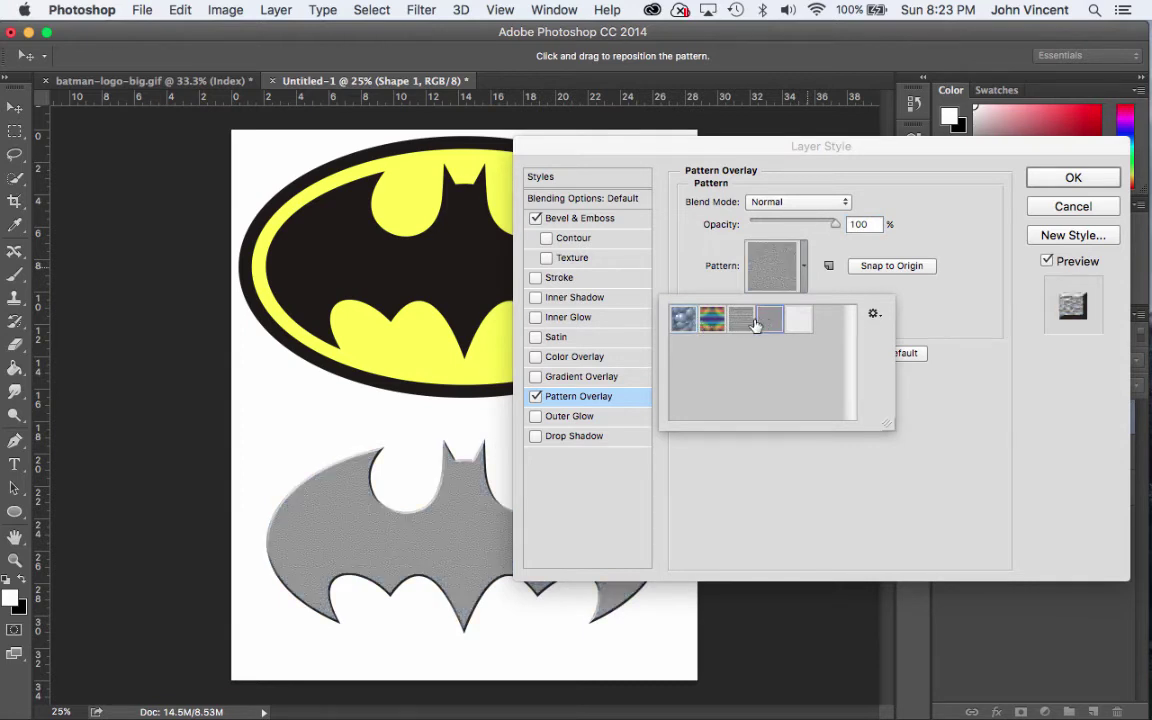
pyautogui.click(745, 322)
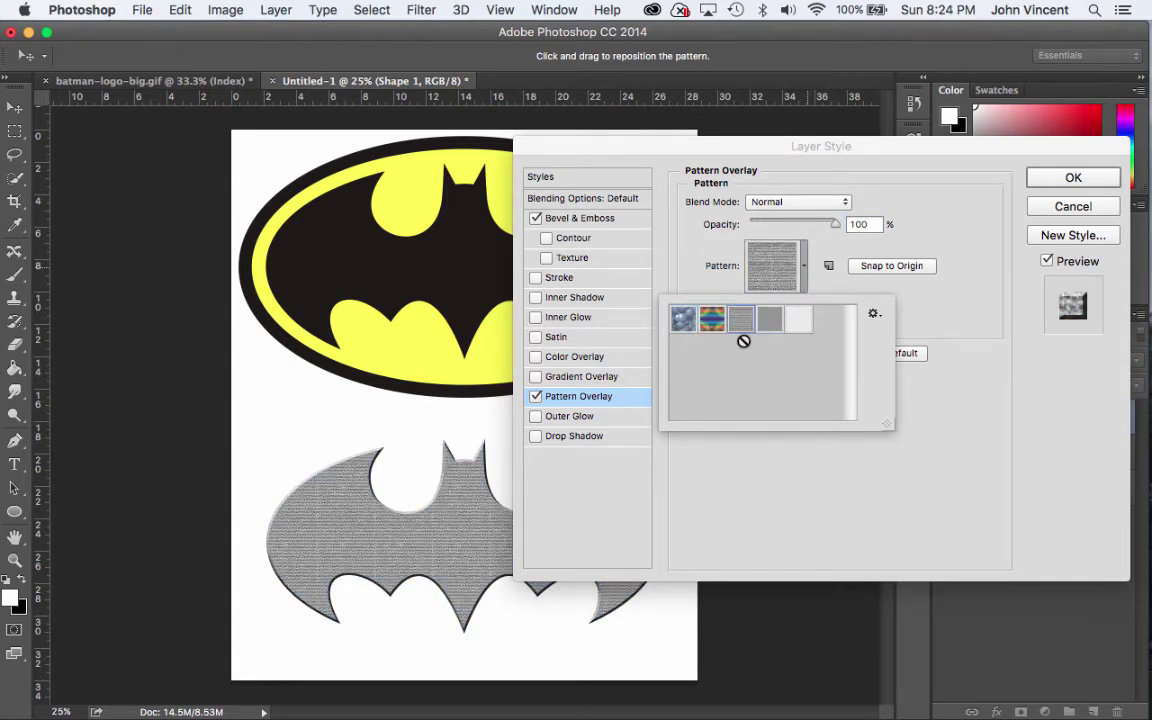
pyautogui.click(804, 259)
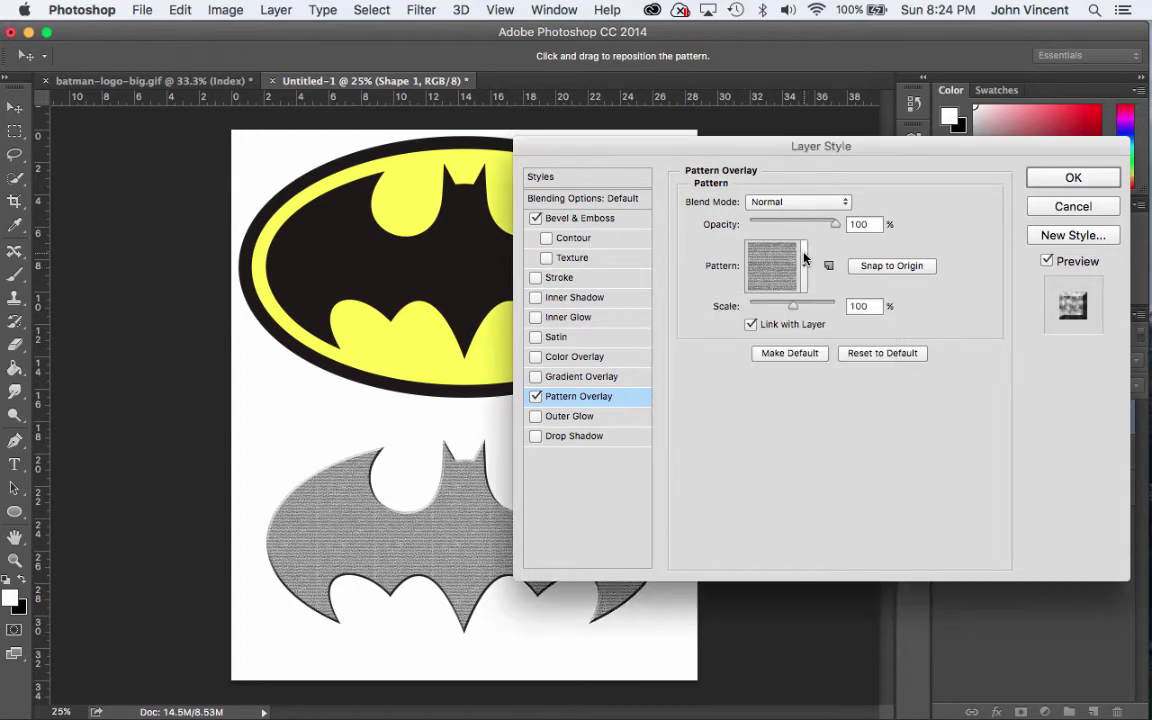
pyautogui.click(806, 265)
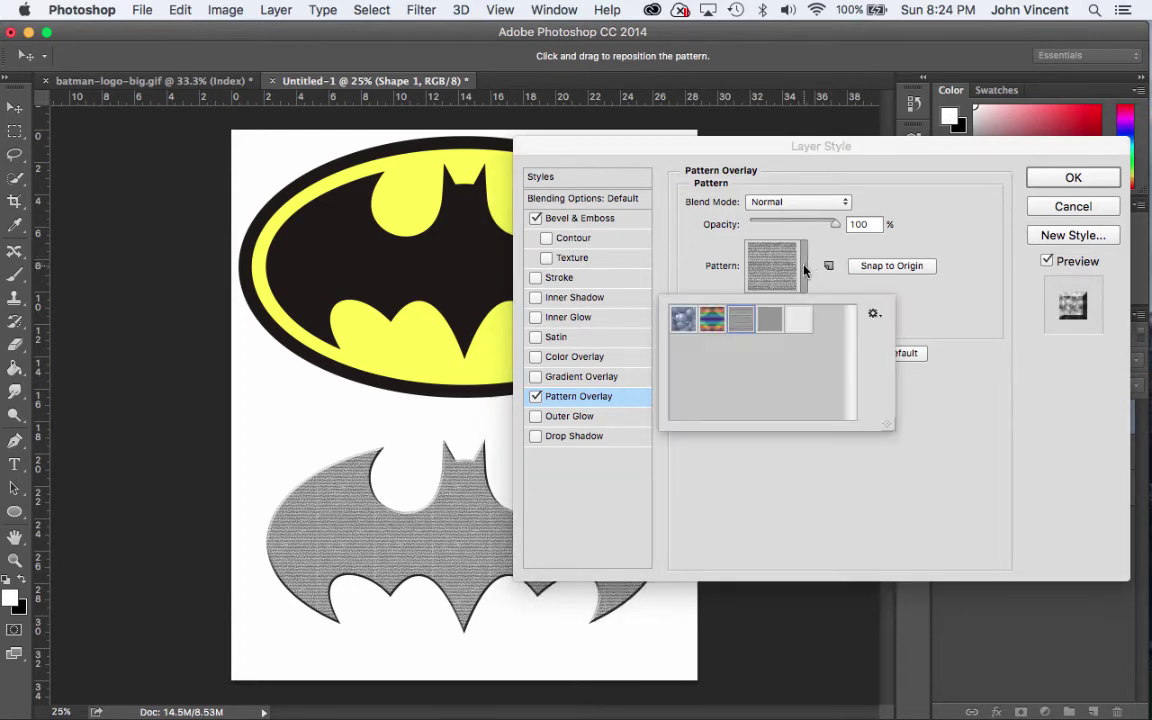
# Append the Erodible Textures library, choose a grey texture, and scale it to about 942%
pyautogui.click(873, 314)
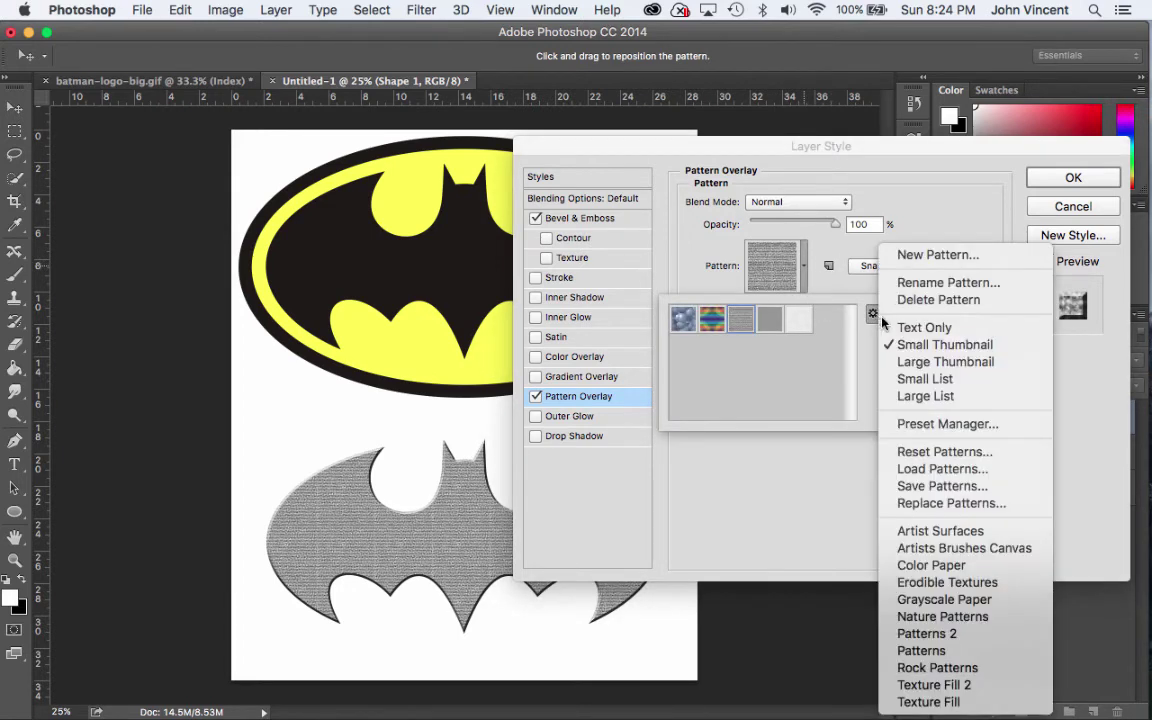
pyautogui.click(985, 583)
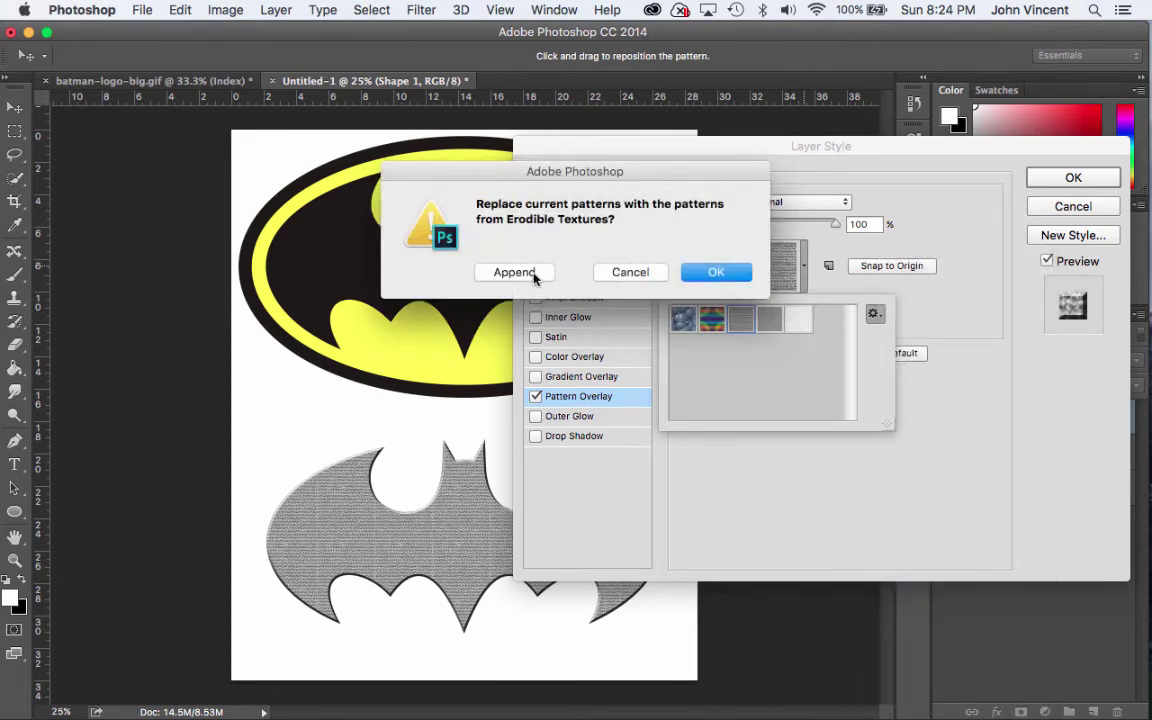
pyautogui.click(490, 268)
pyautogui.click(740, 350)
pyautogui.click(711, 348)
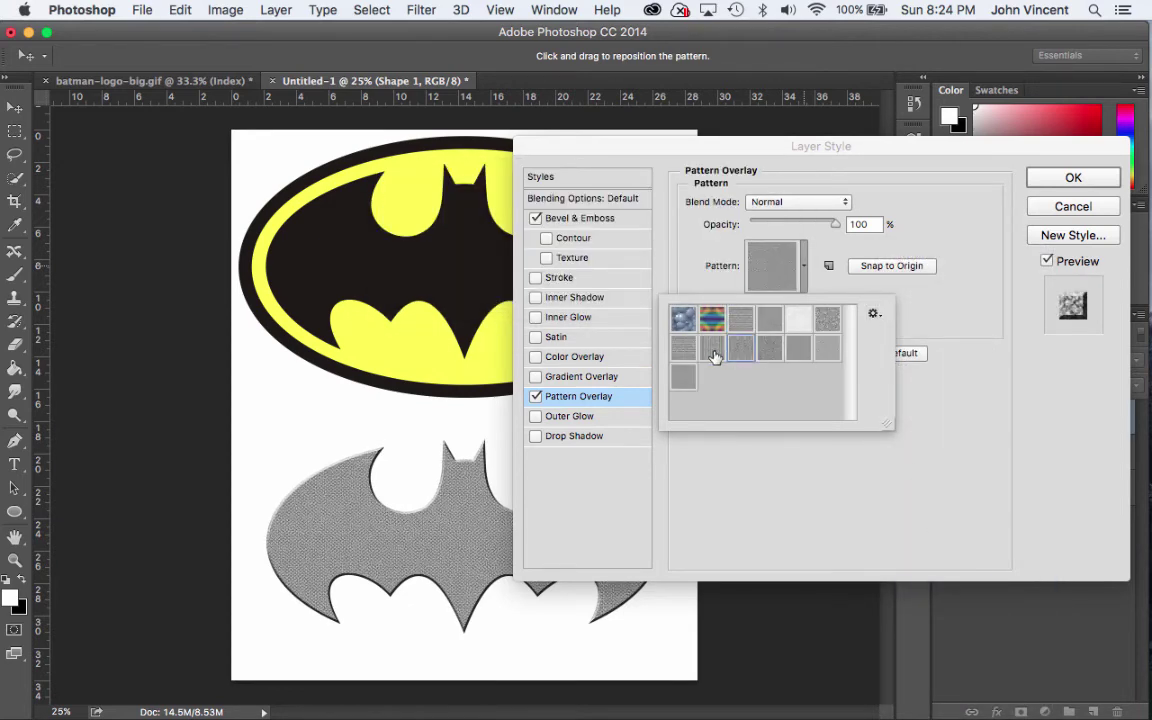
pyautogui.click(770, 348)
pyautogui.click(842, 291)
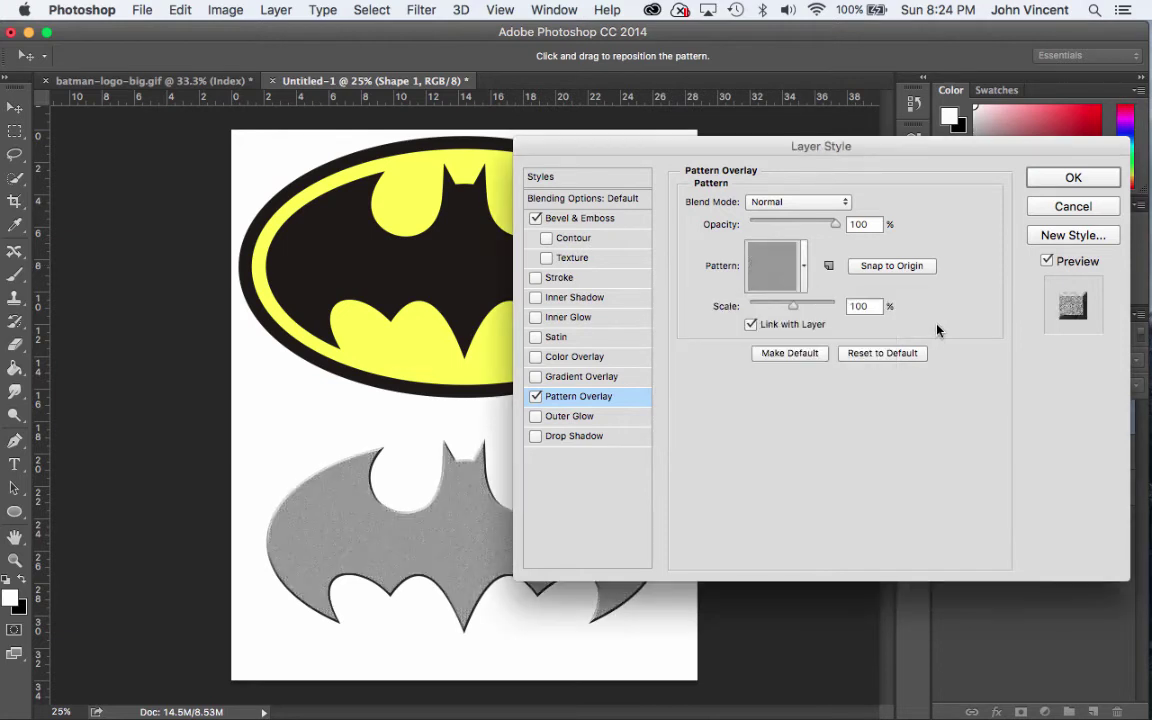
pyautogui.moveTo(787, 306); pyautogui.dragTo(831, 306)
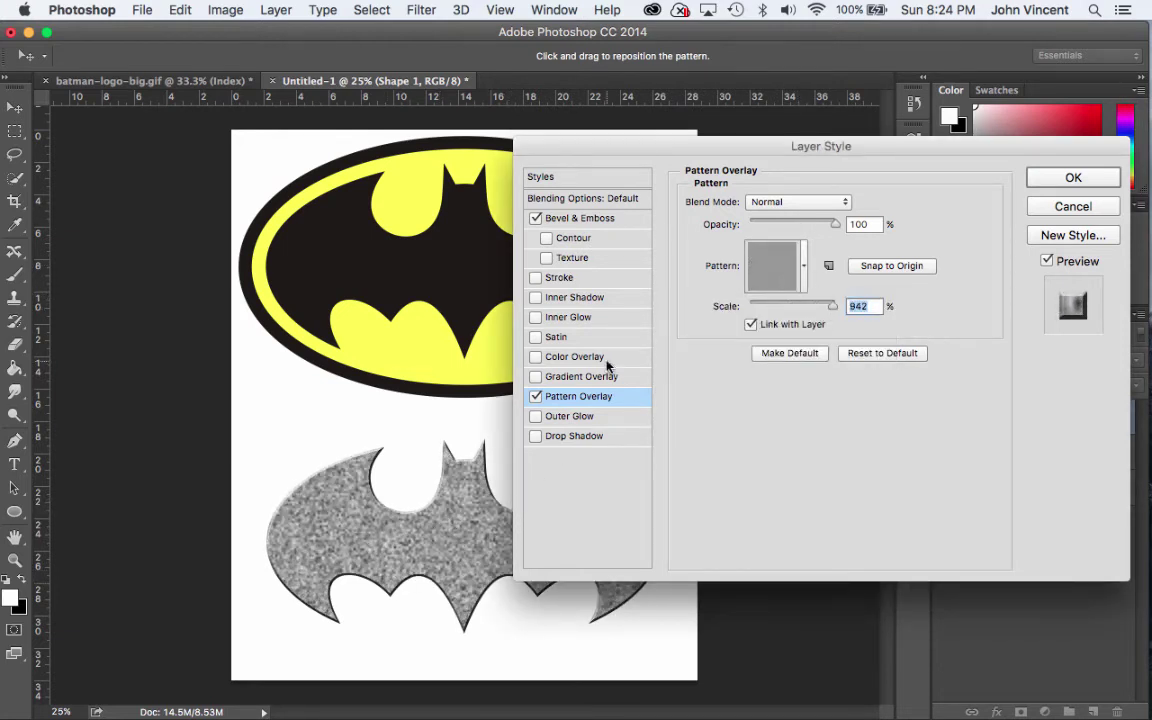
# Add a Normal-blend saturated blue Outer Glow sized 70 px, and enable Inner Shadow
pyautogui.click(583, 418)
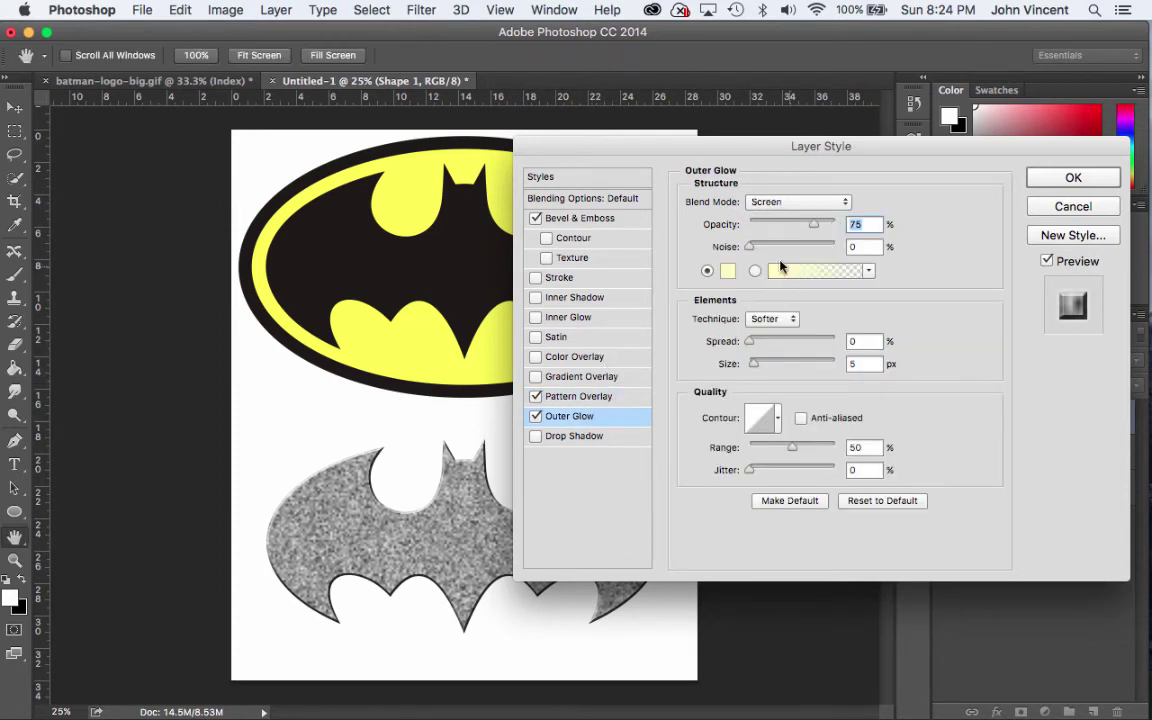
pyautogui.click(780, 201)
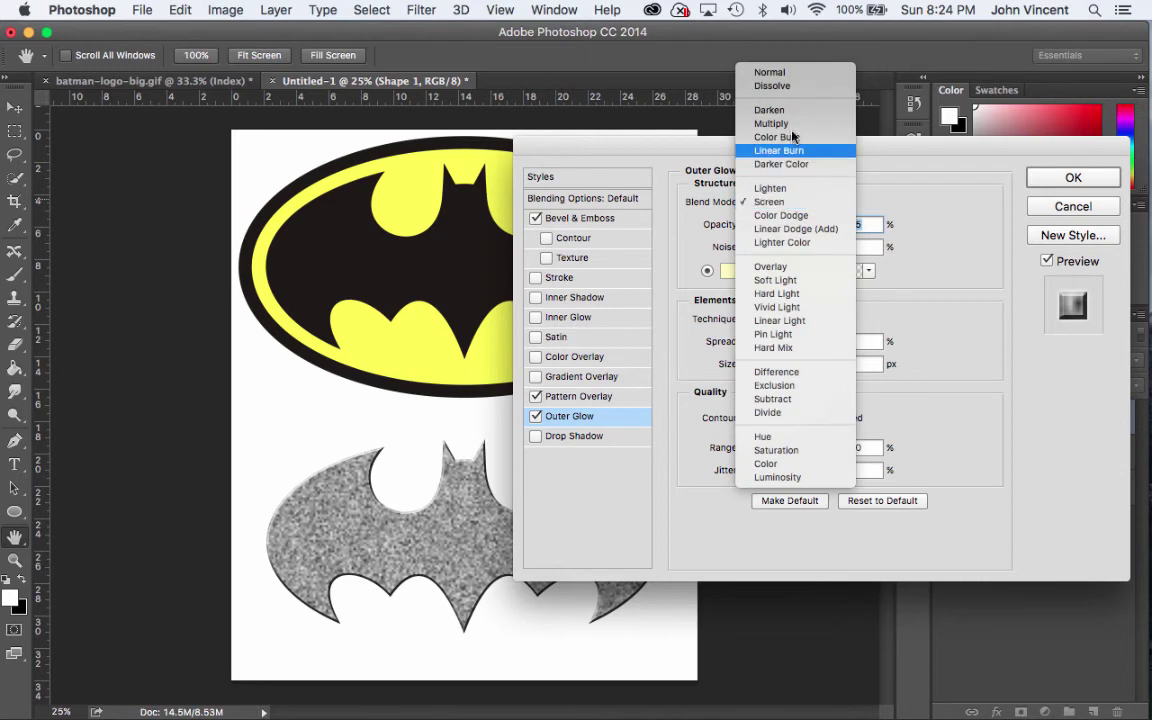
pyautogui.click(770, 73)
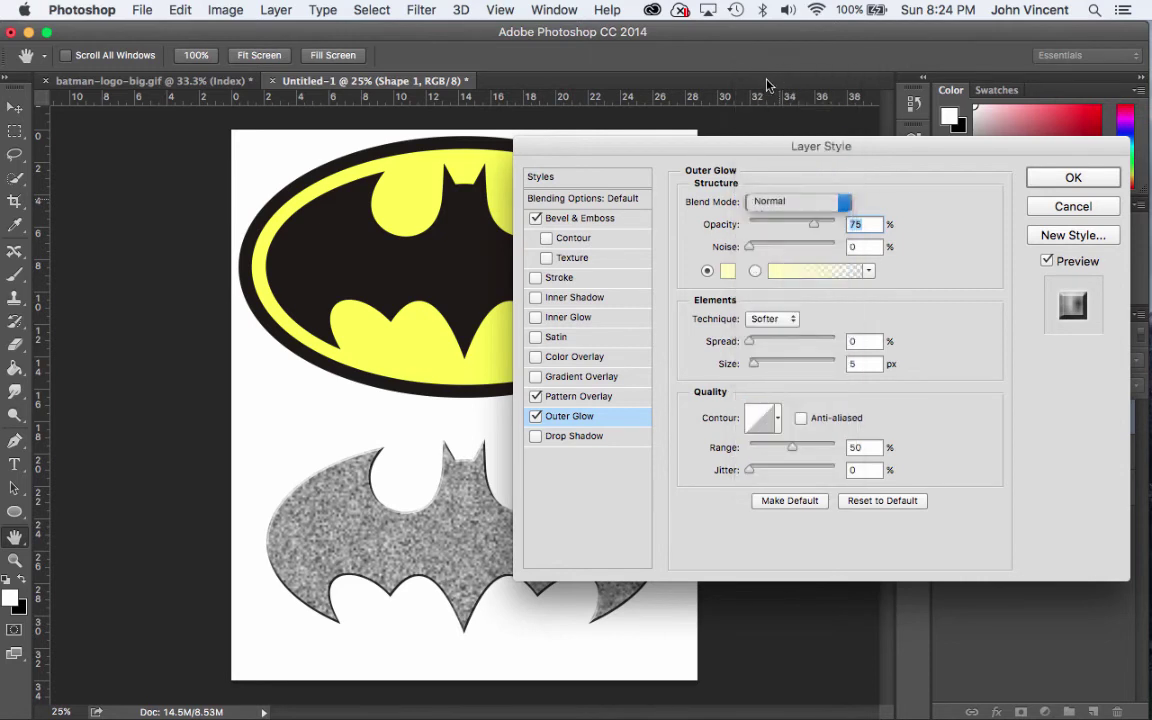
pyautogui.click(727, 270)
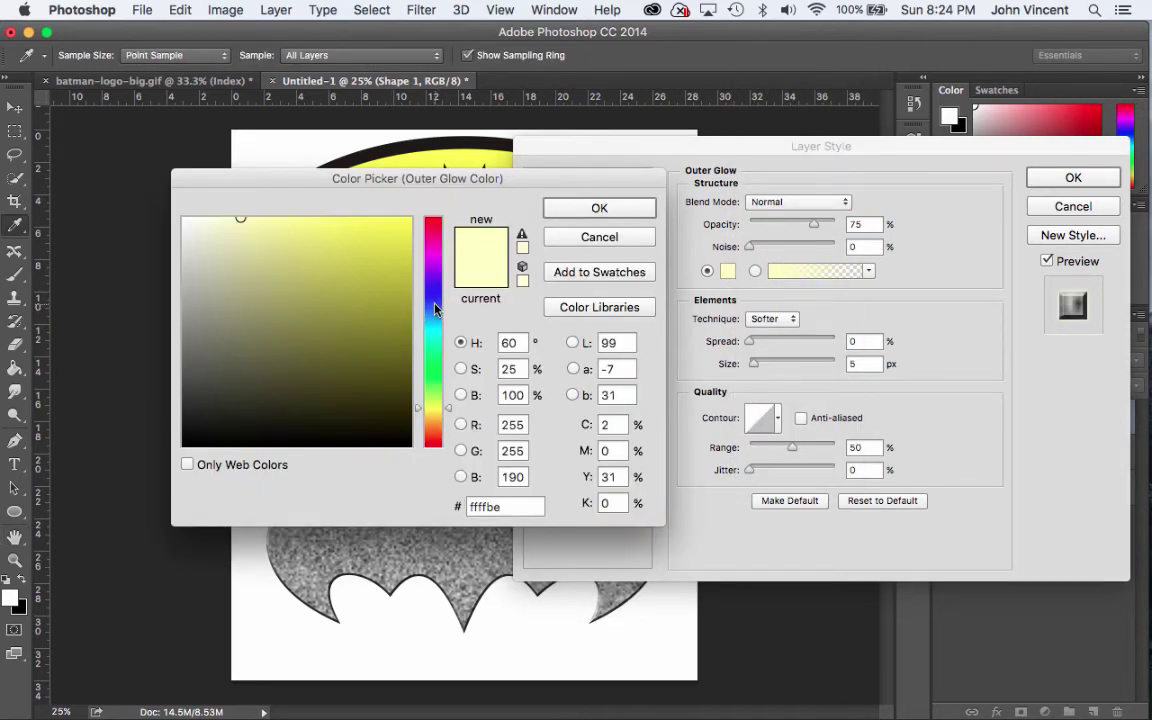
pyautogui.moveTo(433, 372); pyautogui.dragTo(424, 256)
pyautogui.click(410, 217)
pyautogui.click(599, 208)
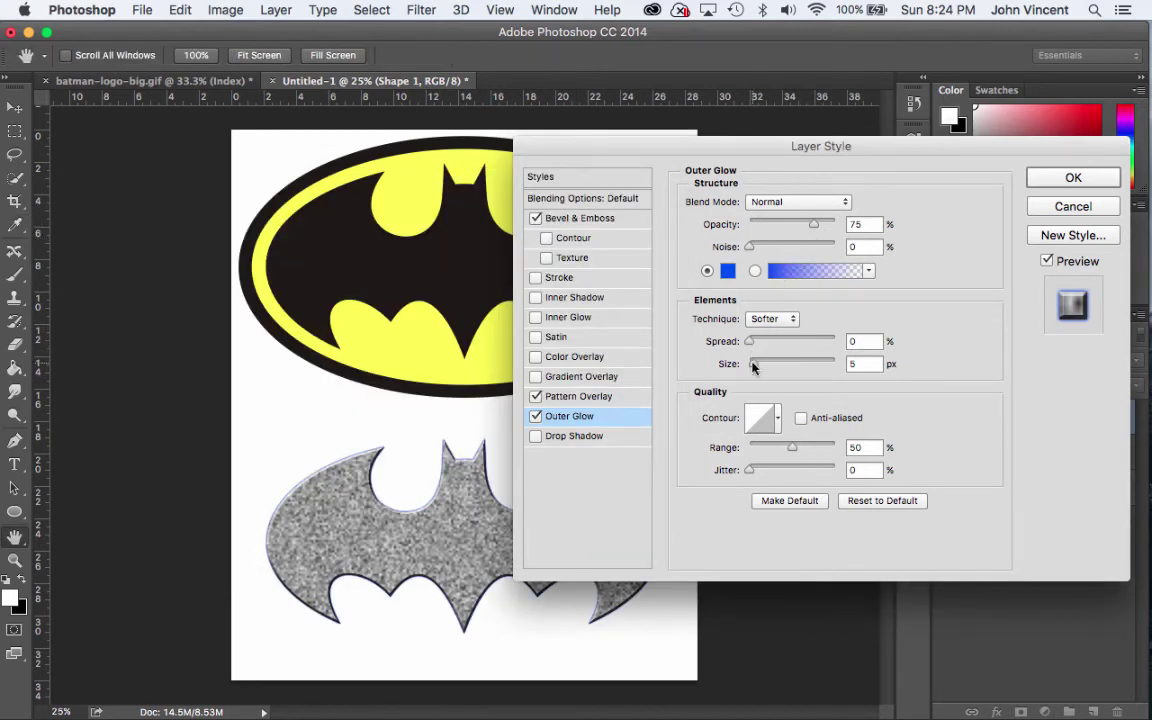
pyautogui.moveTo(752, 364); pyautogui.dragTo(779, 368)
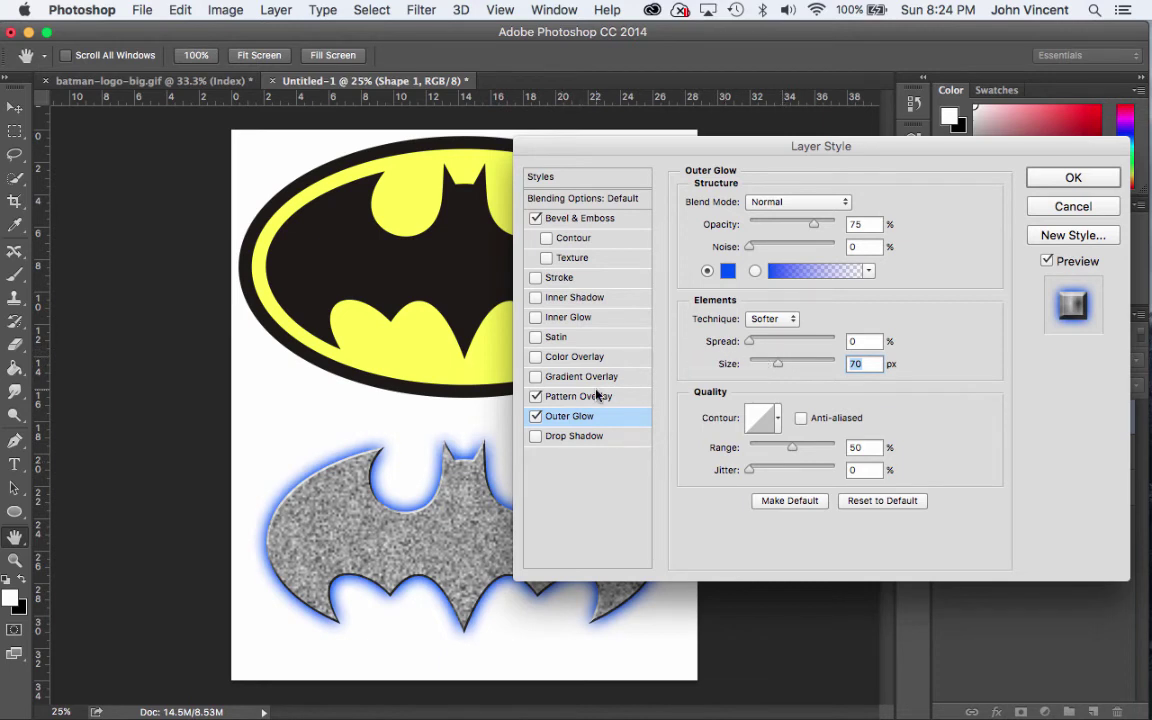
pyautogui.click(573, 299)
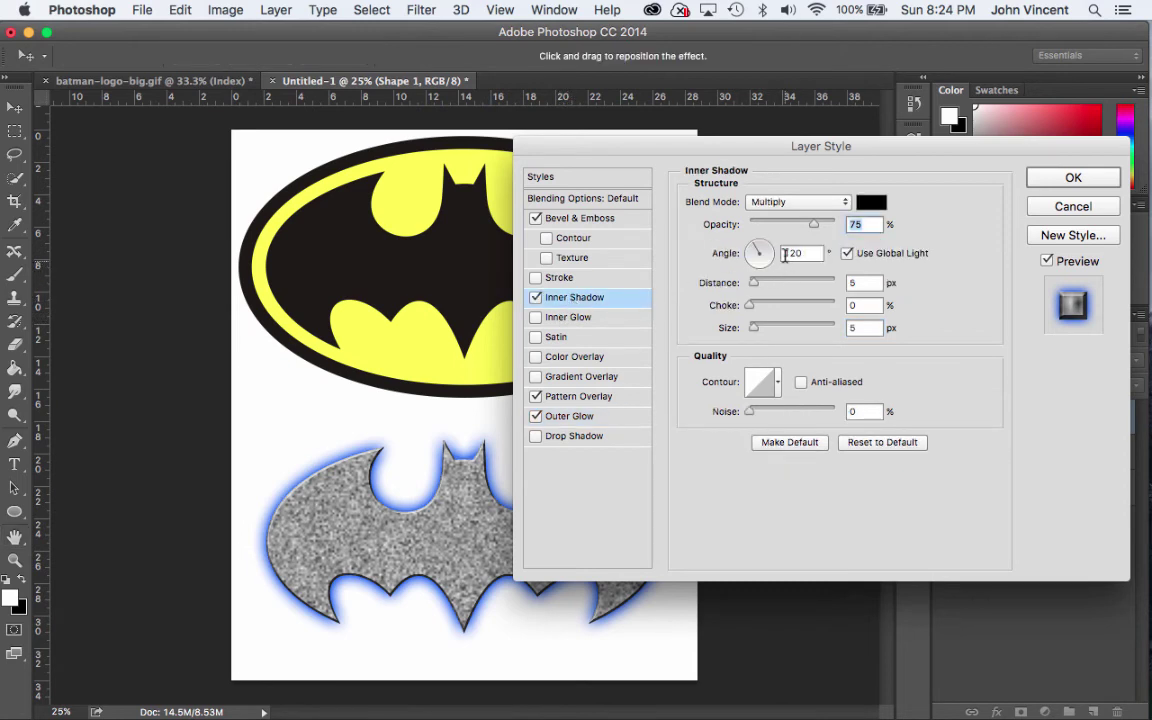
# Set Inner Shadow to Normal blend, 89% opacity, 29 px distance, 57 px size, and apply the effects
pyautogui.click(808, 202)
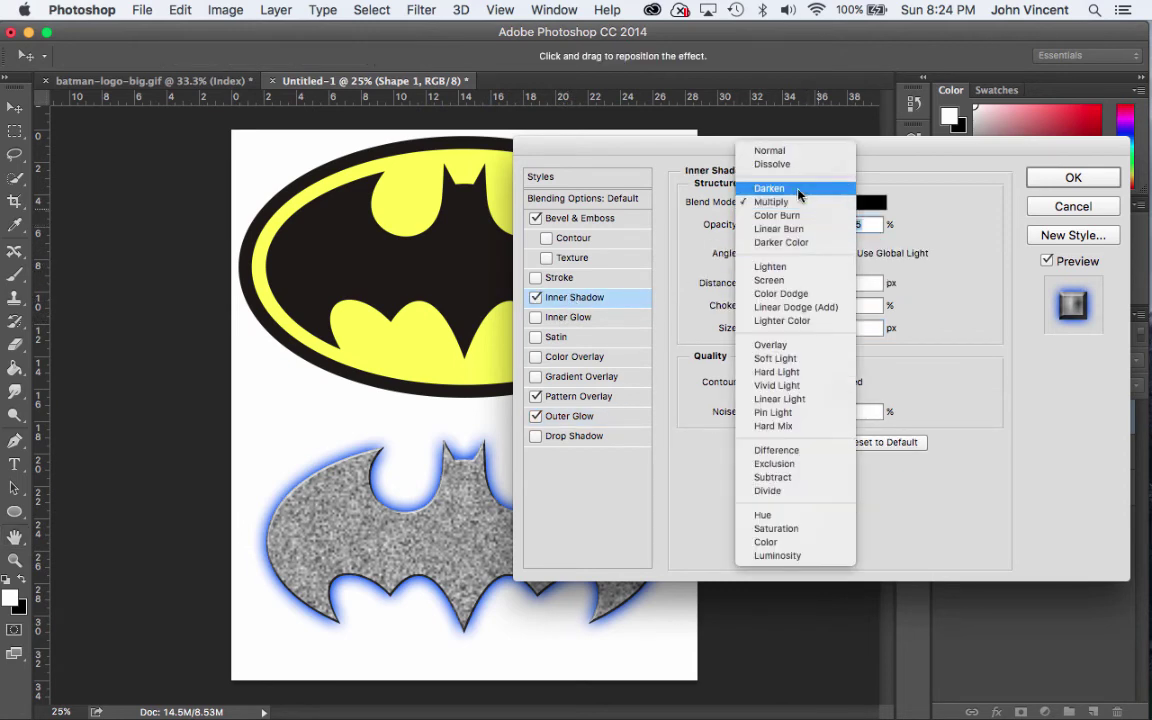
pyautogui.click(768, 147)
pyautogui.moveTo(814, 224); pyautogui.dragTo(825, 224)
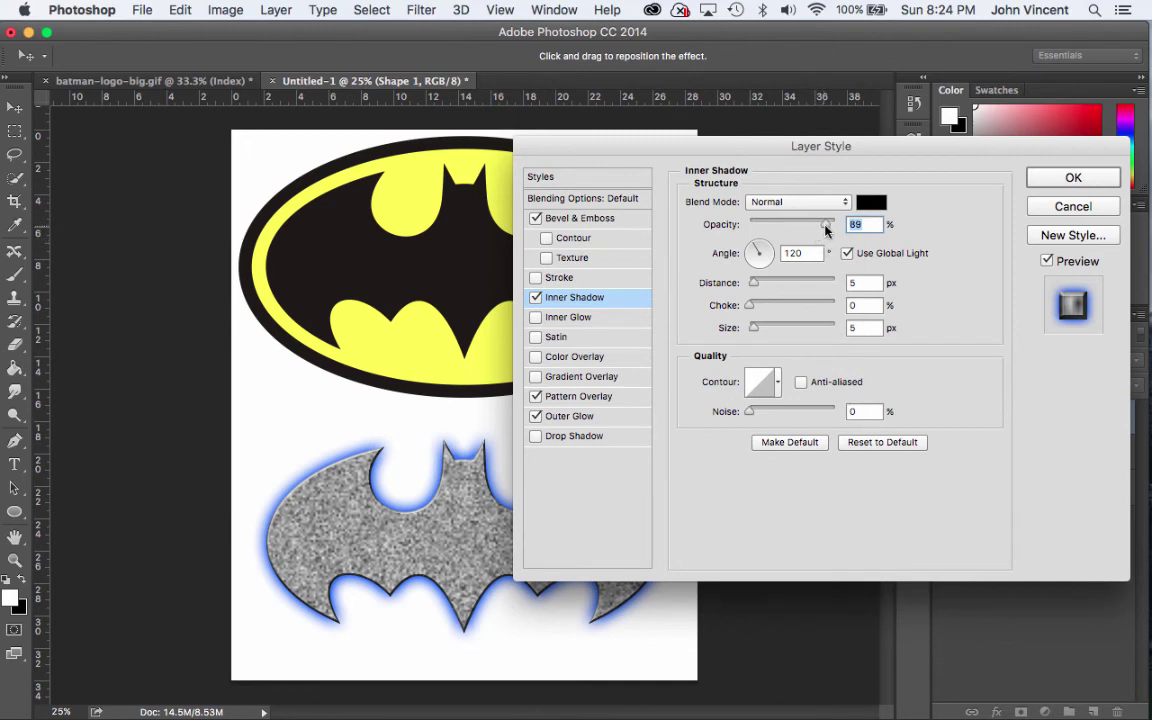
pyautogui.moveTo(751, 285); pyautogui.dragTo(775, 291)
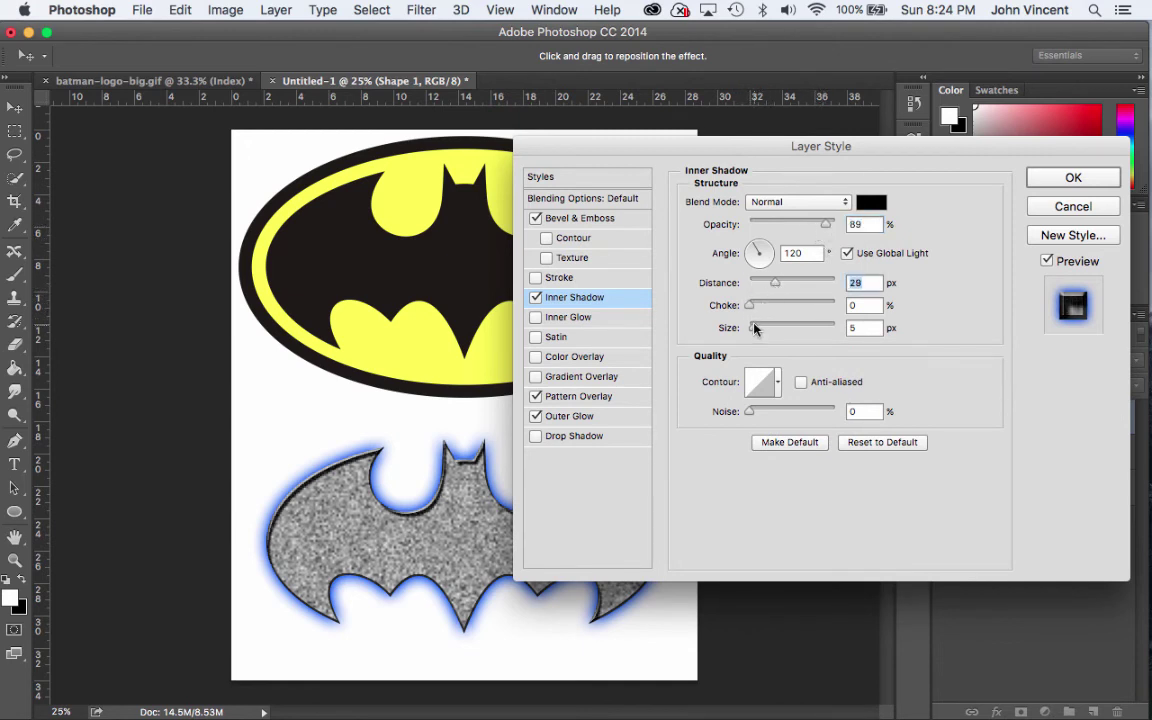
pyautogui.moveTo(753, 327); pyautogui.dragTo(773, 331)
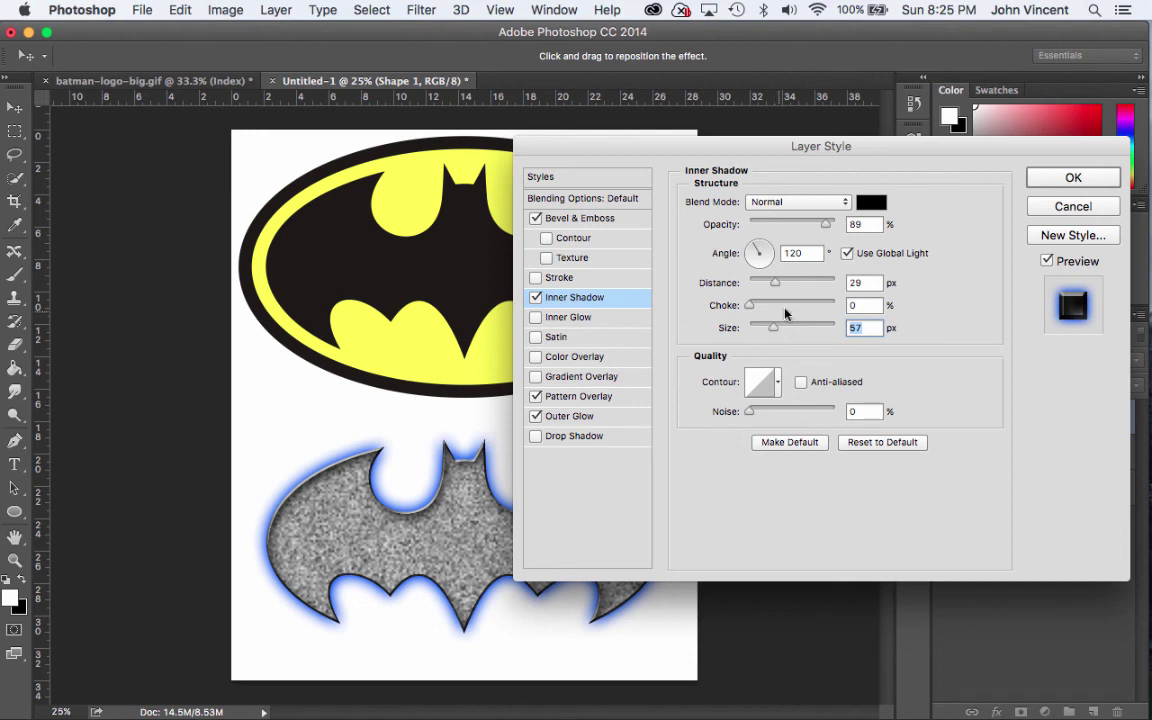
pyautogui.click(1040, 177)
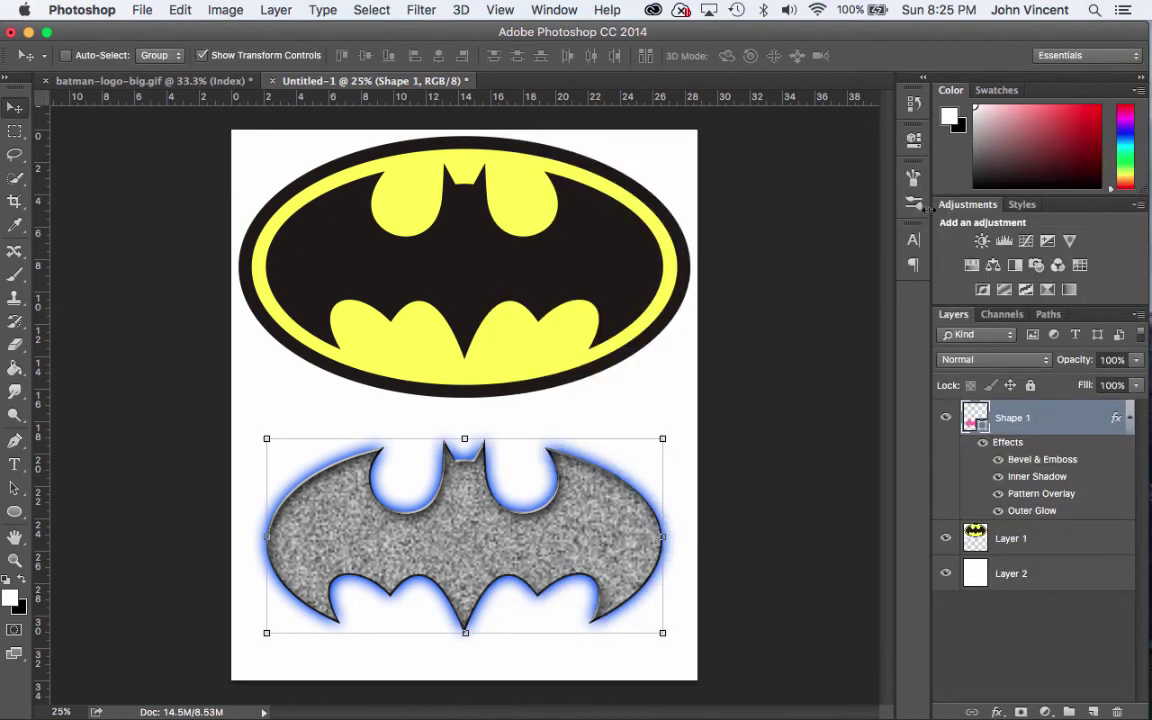